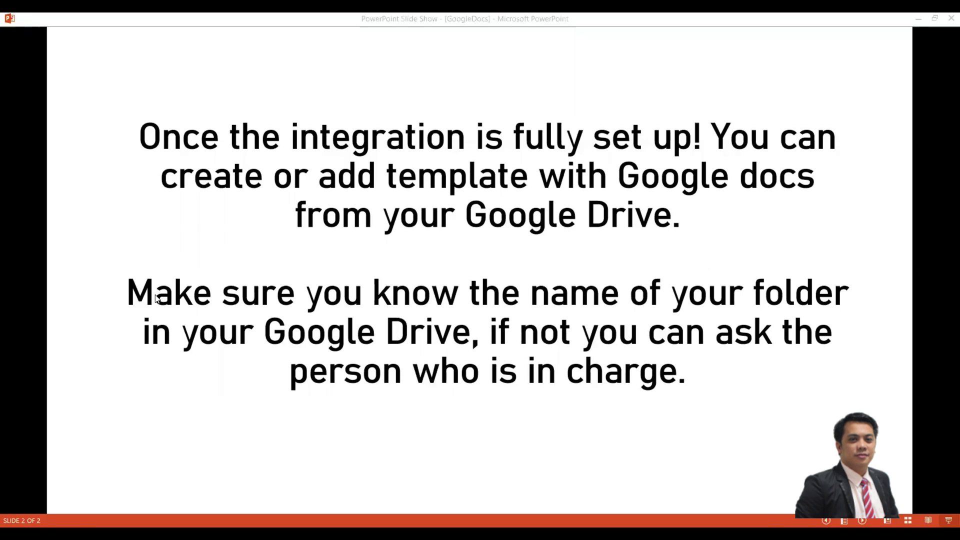
# Step: Leave the PowerPoint slideshow and open Google Drive from the Google apps grid in a new tab
pyautogui.hotkey('alt', 'Tab')
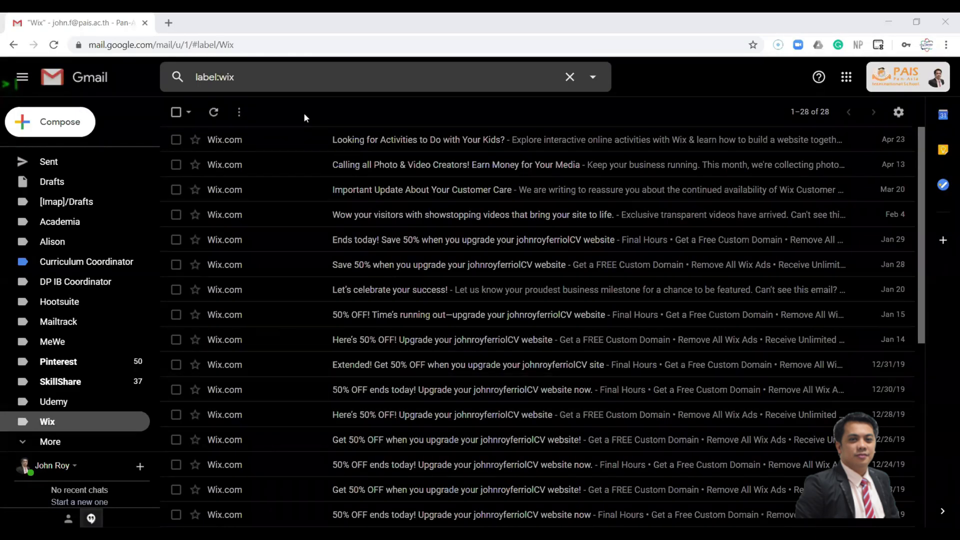
pyautogui.click(847, 77)
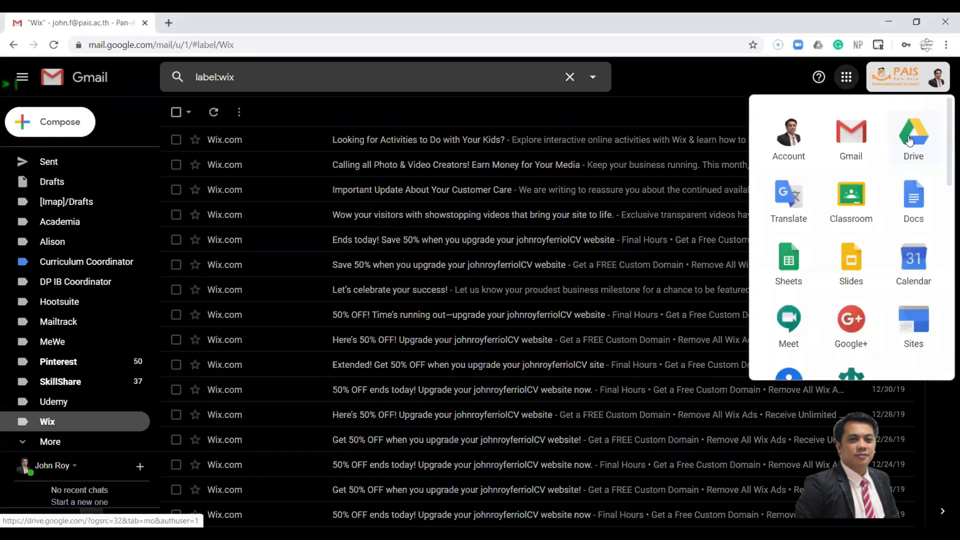
pyautogui.click(908, 136)
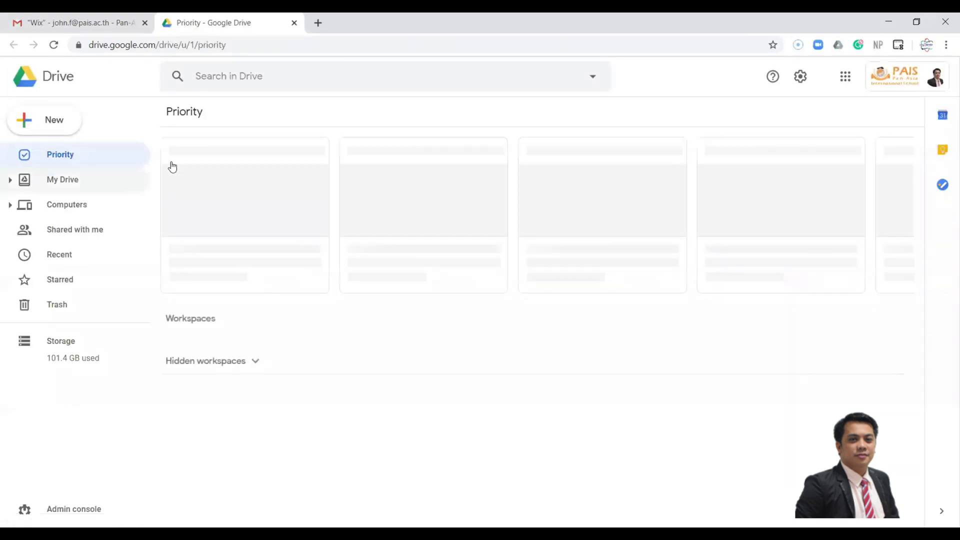
# Step: Search Drive for the teacher's name and open their shared folder holding the DP and MYP subfolders
pyautogui.click(265, 76)
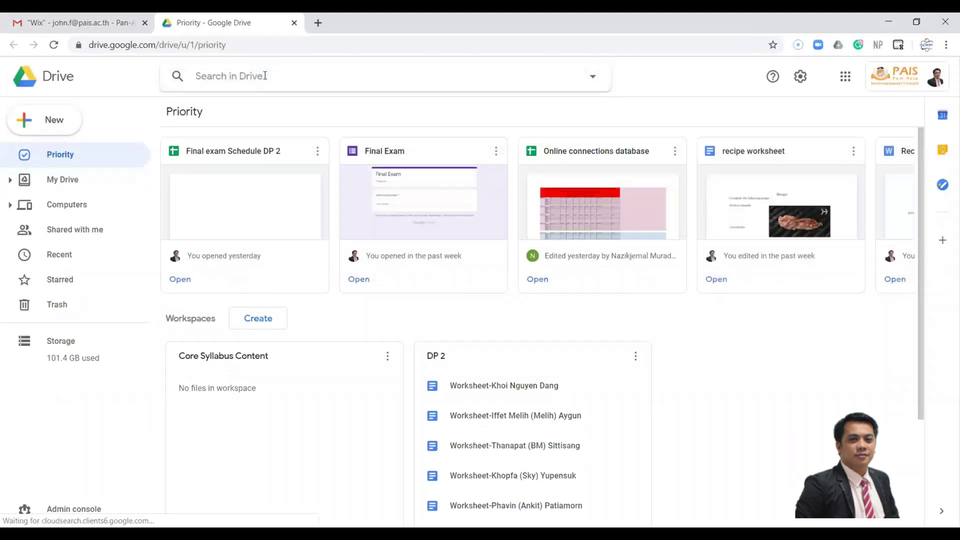
pyautogui.write('T.')
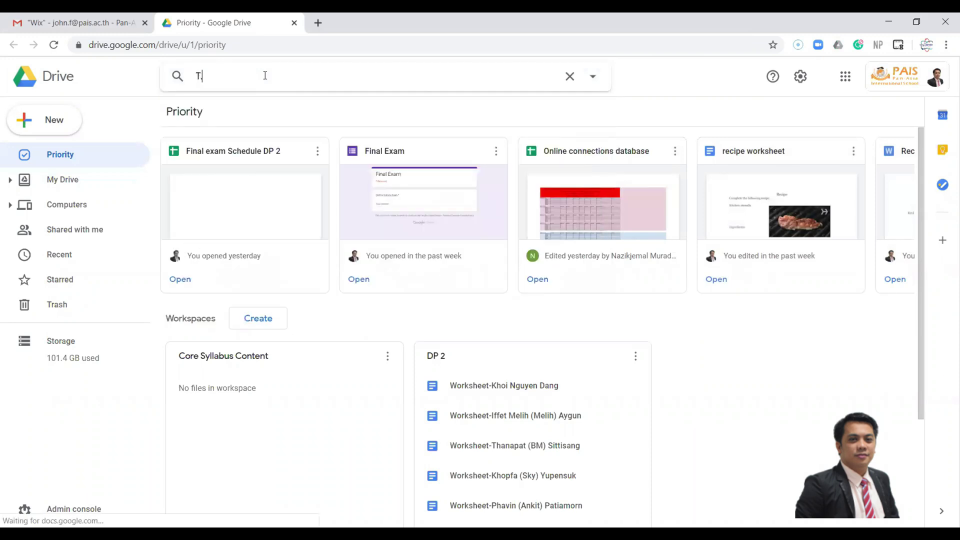
pyautogui.write(' john')
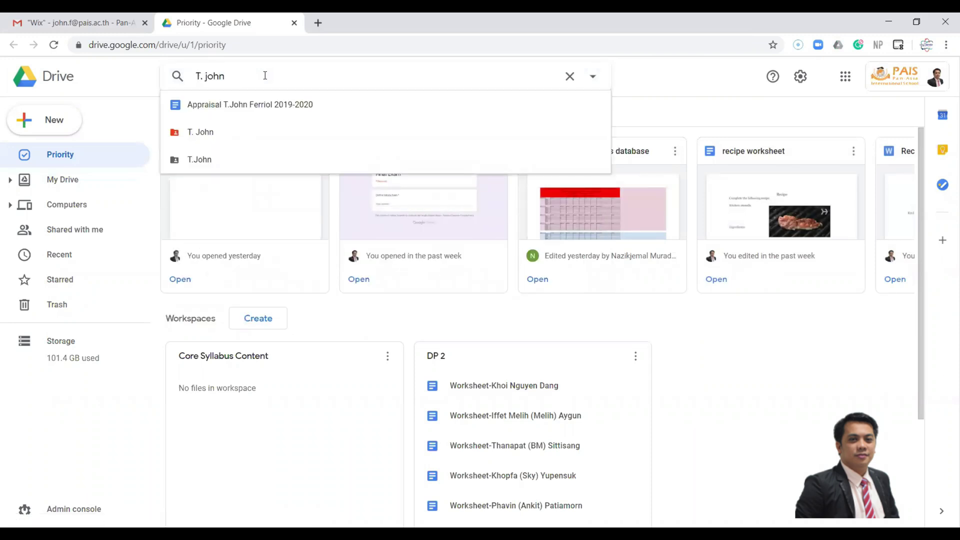
pyautogui.click(235, 132)
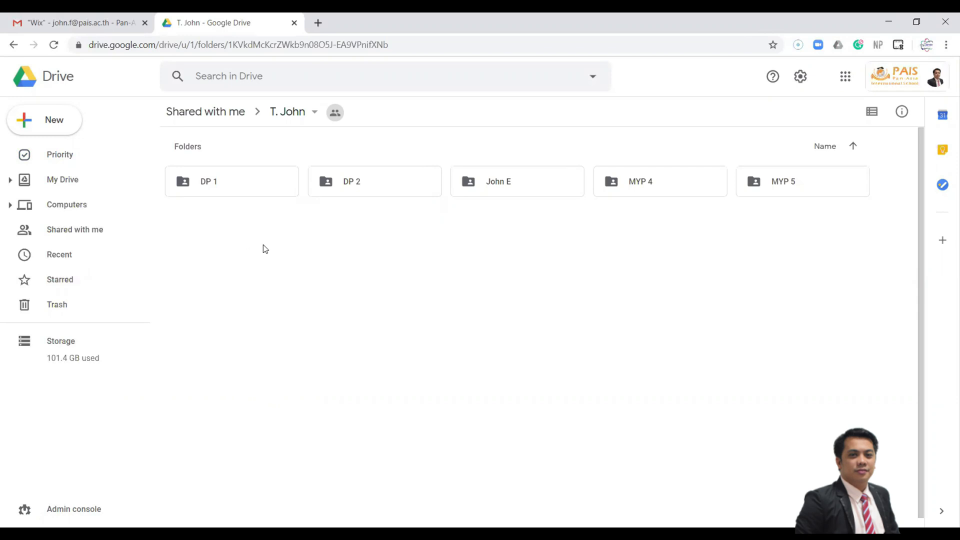
# Step: Create a new folder named 'Grade 8' inside the teacher's shared folder
pyautogui.rightClick(270, 231)
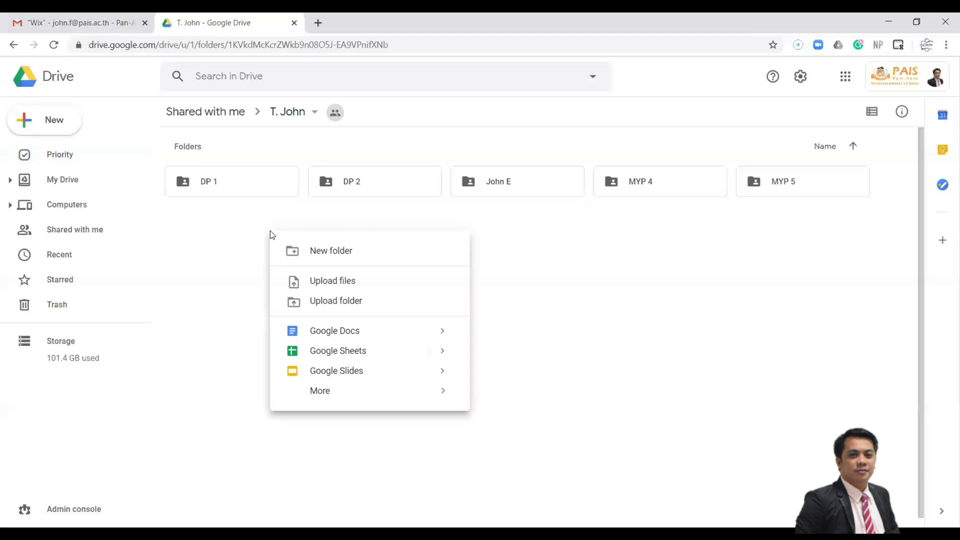
pyautogui.click(329, 252)
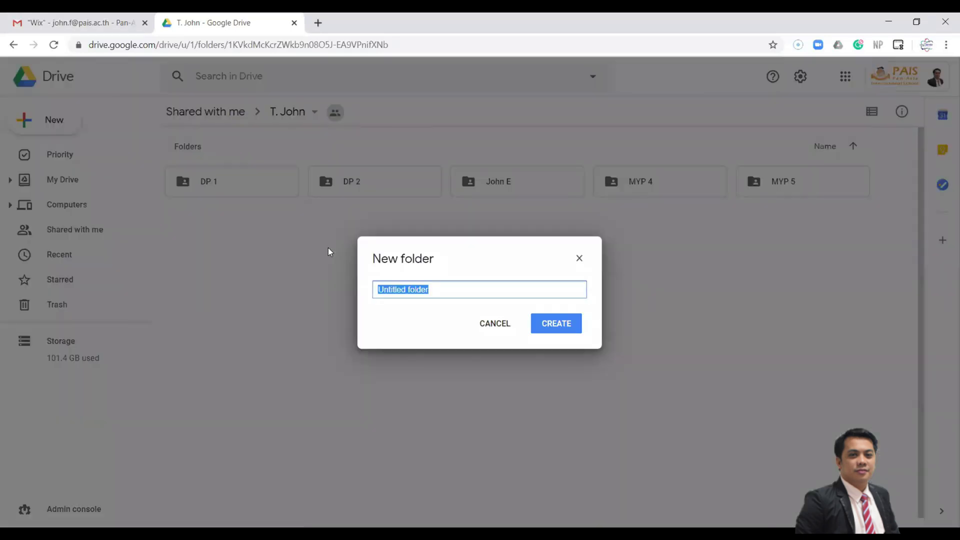
pyautogui.write('Gra')
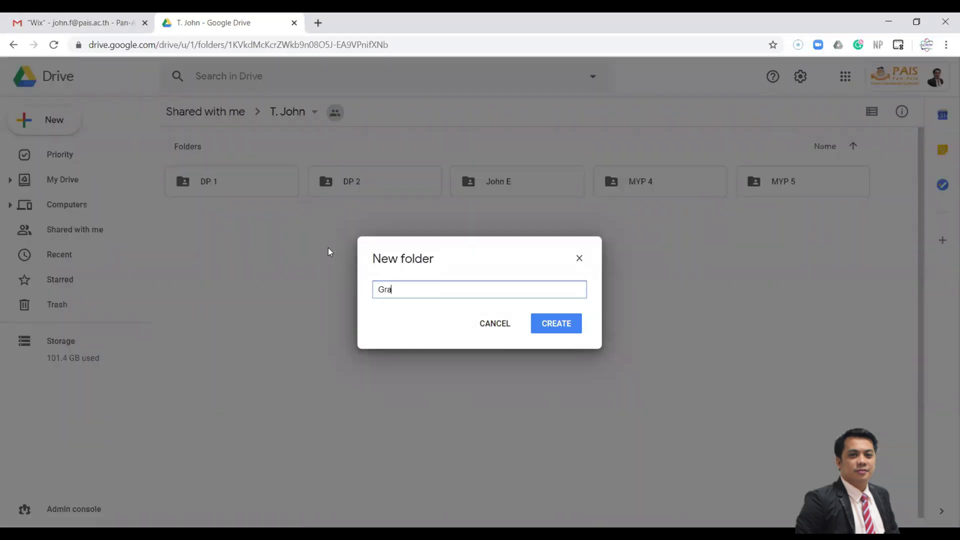
pyautogui.write('de 8')
pyautogui.click(549, 322)
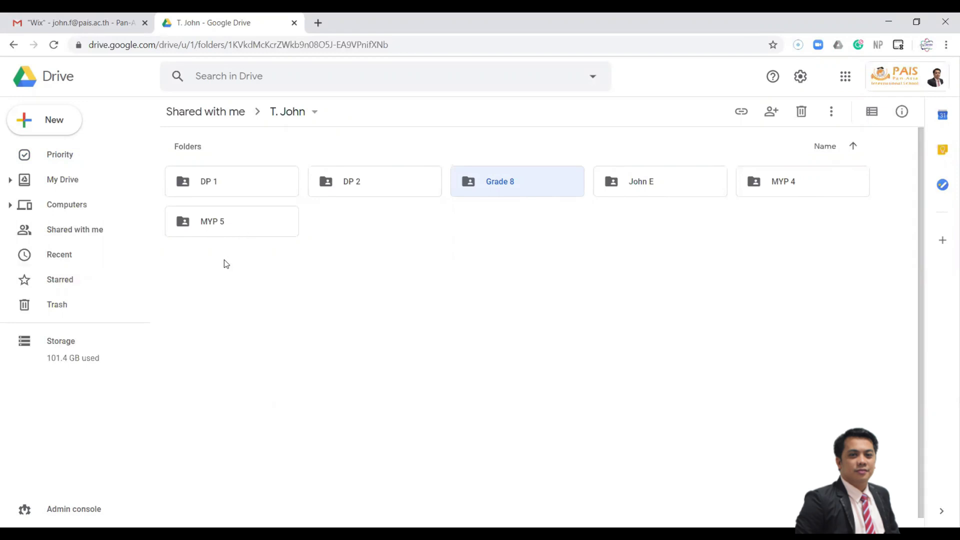
# Step: Open the MYP 5 folder and create a new blank Google Doc in it
pyautogui.doubleClick(229, 227)
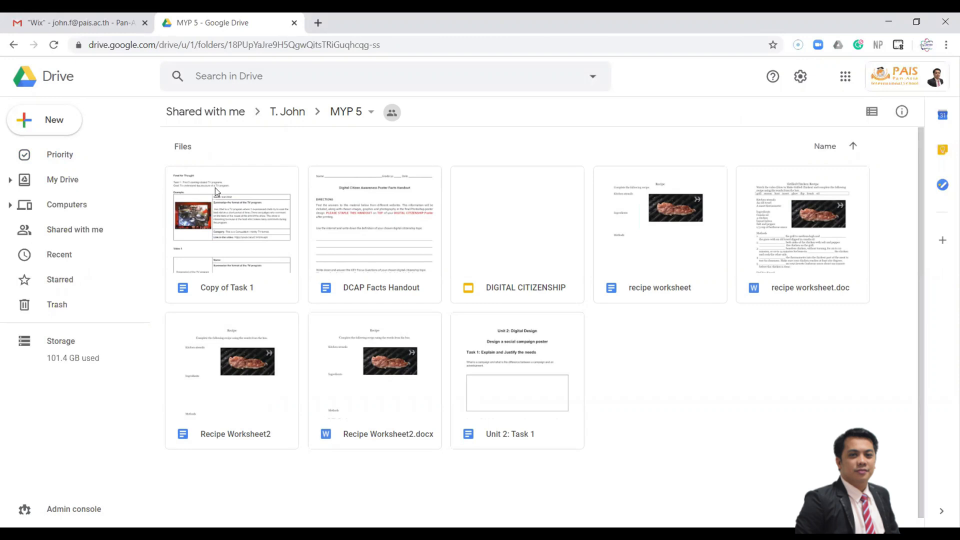
pyautogui.click(48, 129)
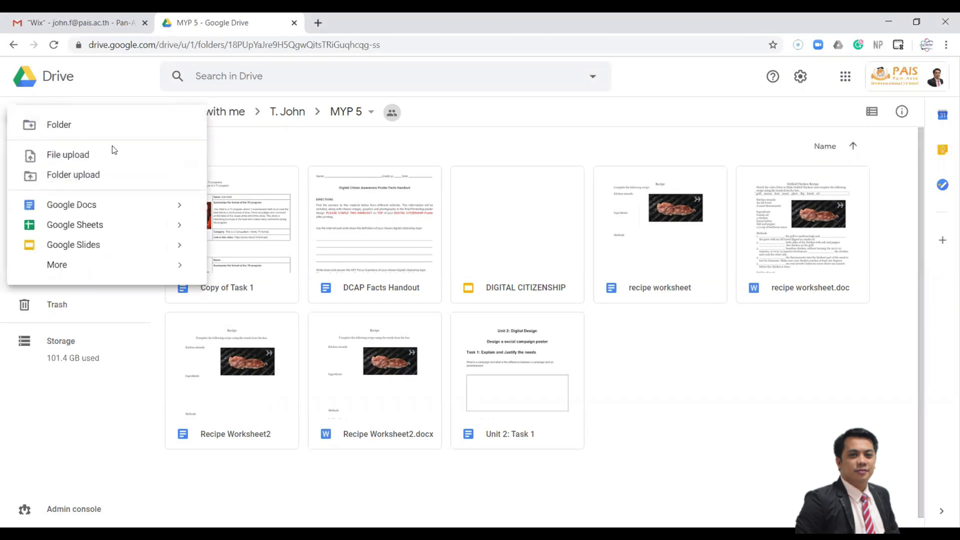
pyautogui.click(109, 206)
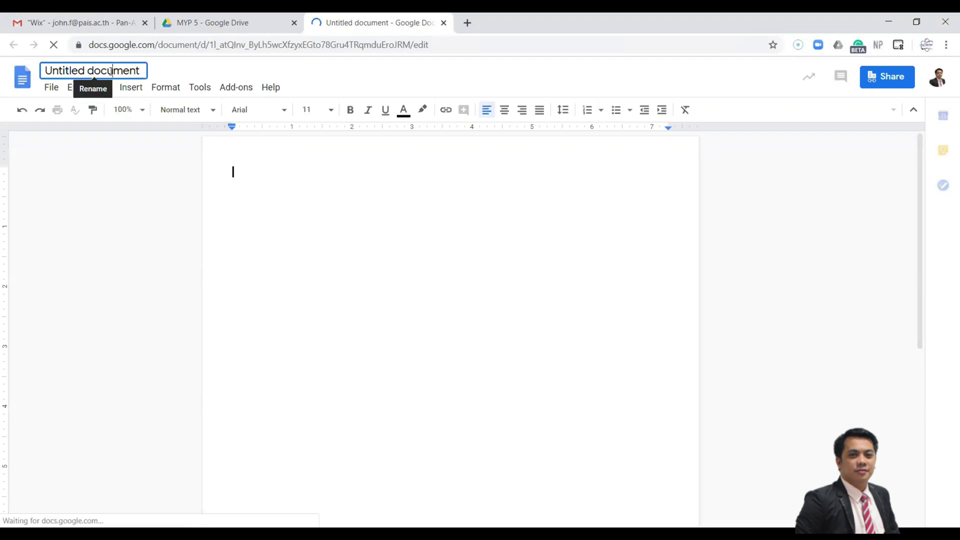
# Step: Title the new document 'Demo', write 'Demo Template' in its body, and close it
pyautogui.click(111, 71)
pyautogui.write('Demo')
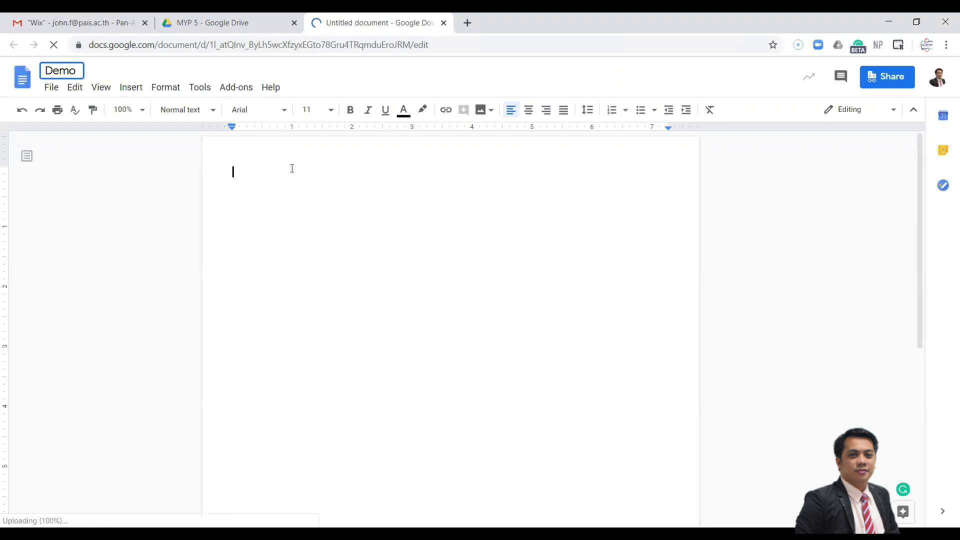
pyautogui.click(240, 173)
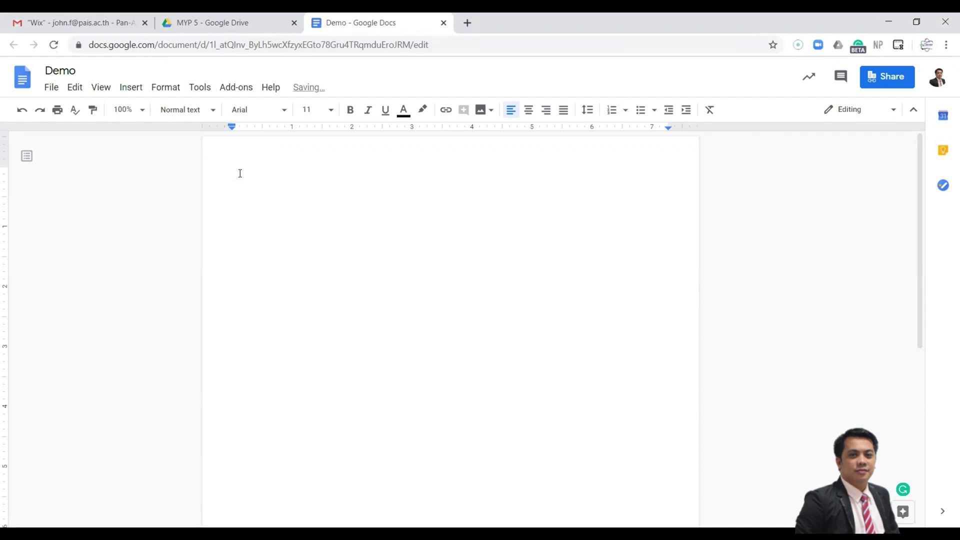
pyautogui.write('Demo Template')
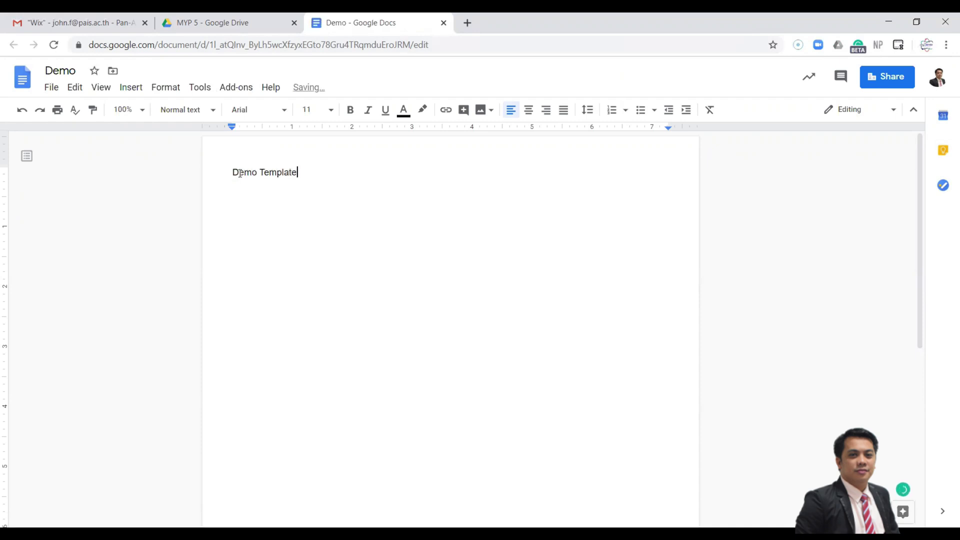
pyautogui.hotkey('ctrl', 'w')
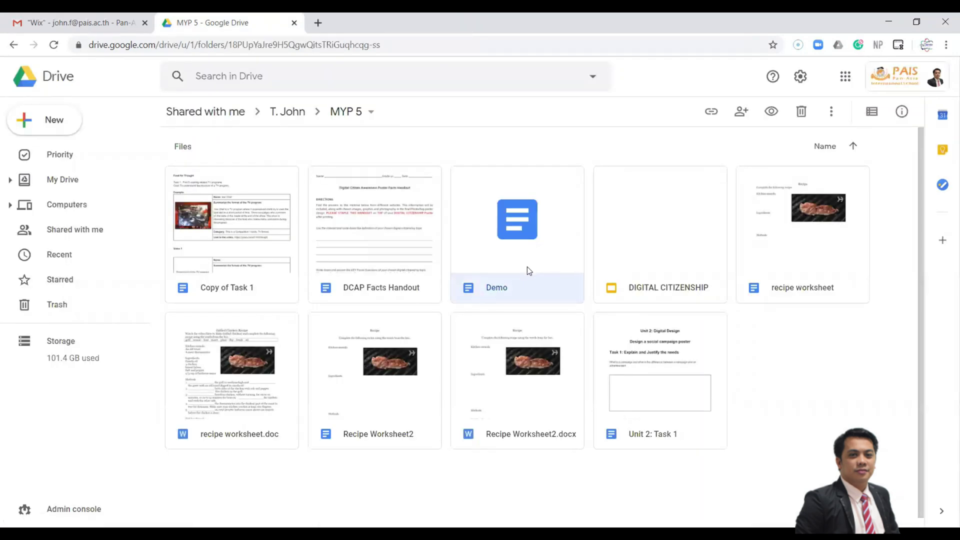
# Step: Upload the Demo Template Word file from the computer into the MYP 5 folder
pyautogui.click(821, 392)
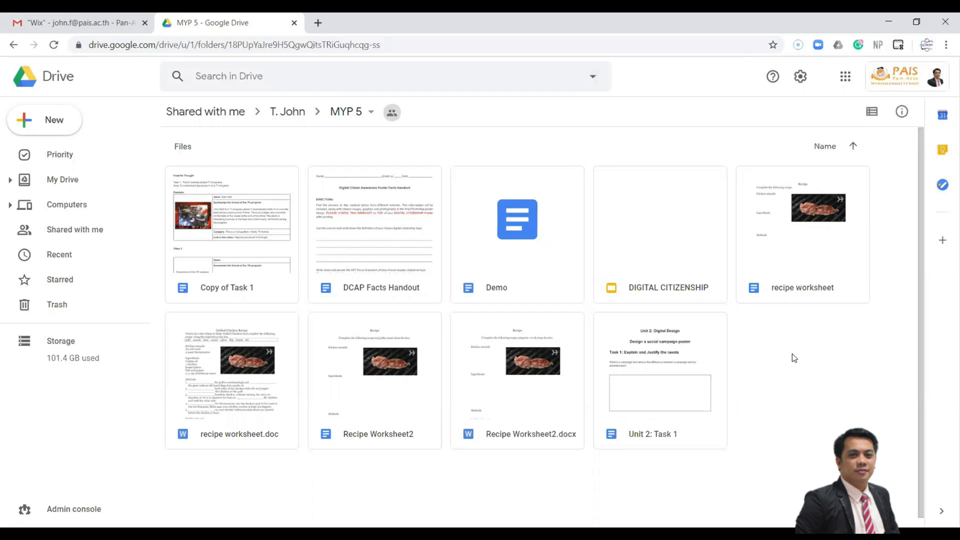
pyautogui.rightClick(768, 347)
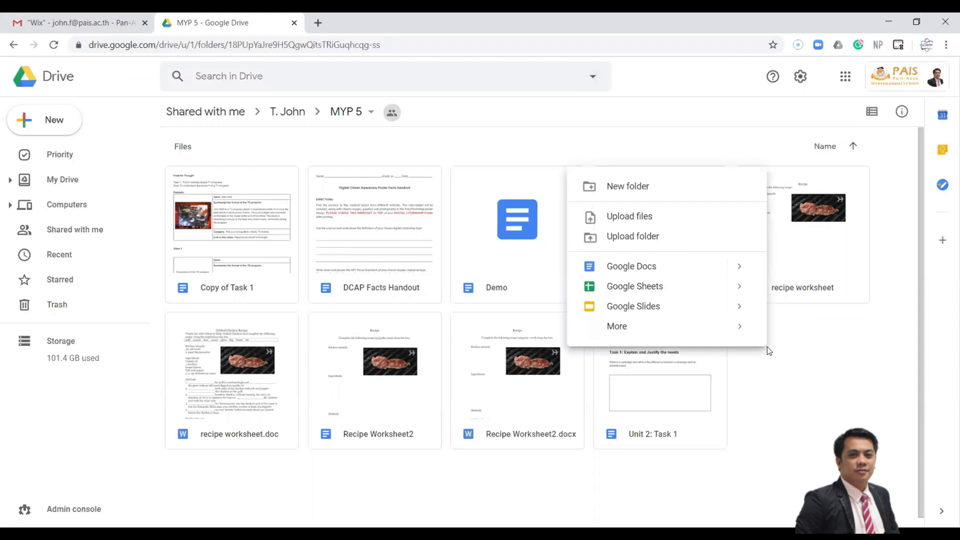
pyautogui.click(652, 220)
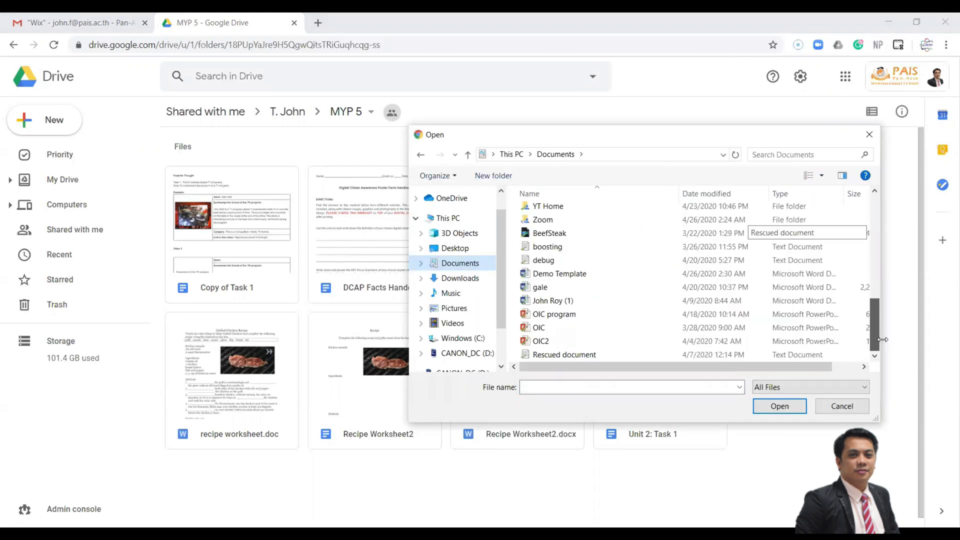
pyautogui.click(619, 276)
pyautogui.click(788, 408)
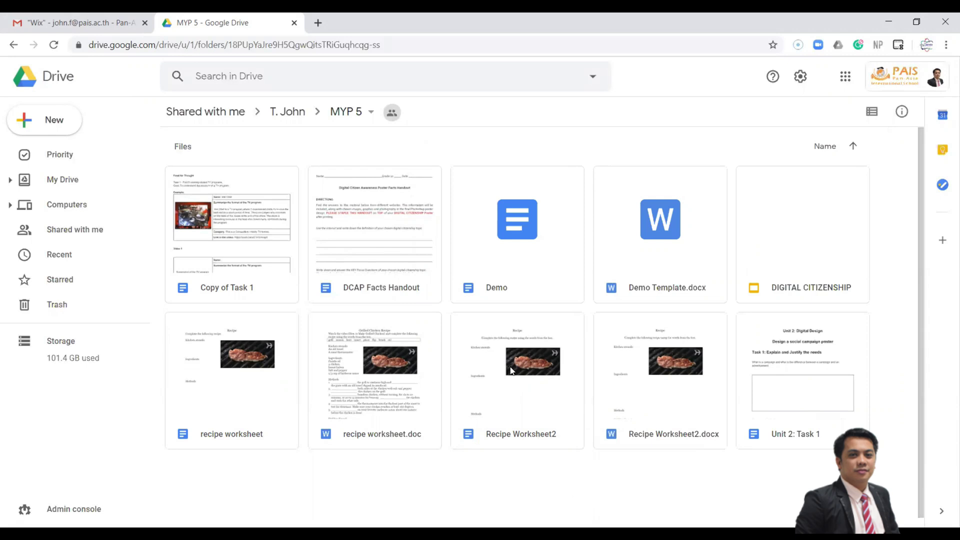
# Step: Select and preview the uploaded Demo Template.docx in Drive
pyautogui.click(540, 286)
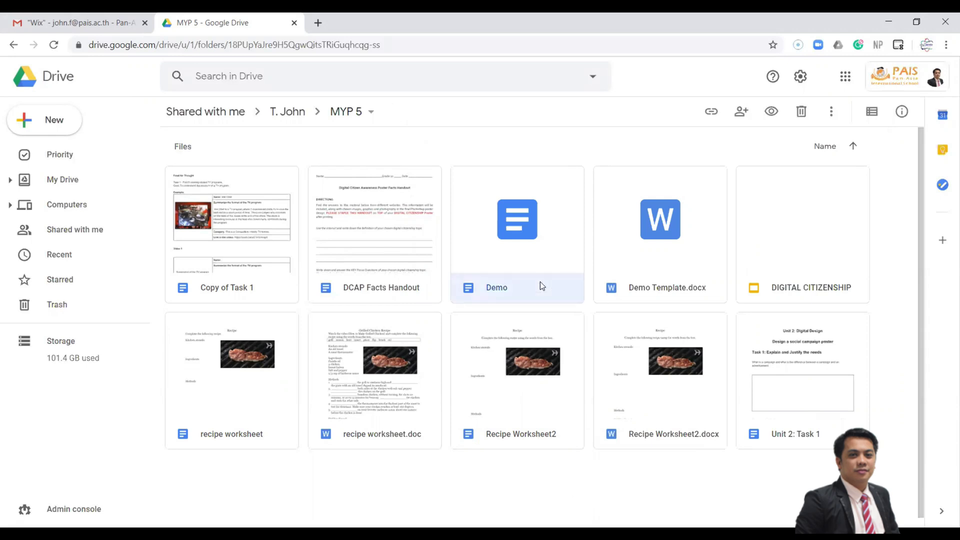
pyautogui.click(662, 280)
pyautogui.click(571, 283)
pyautogui.click(681, 278)
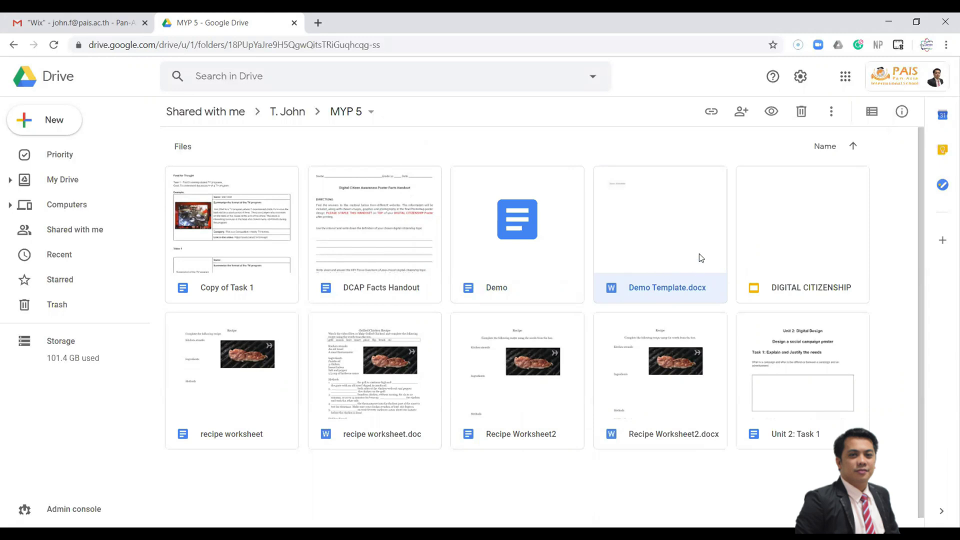
pyautogui.doubleClick(669, 253)
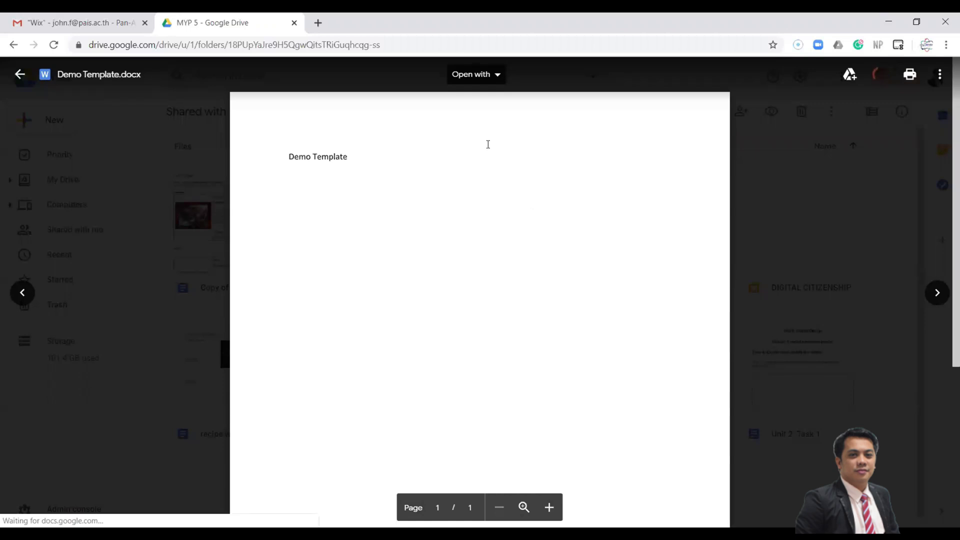
# Step: Open the previewed Demo Template.docx with Google Docs
pyautogui.click(495, 80)
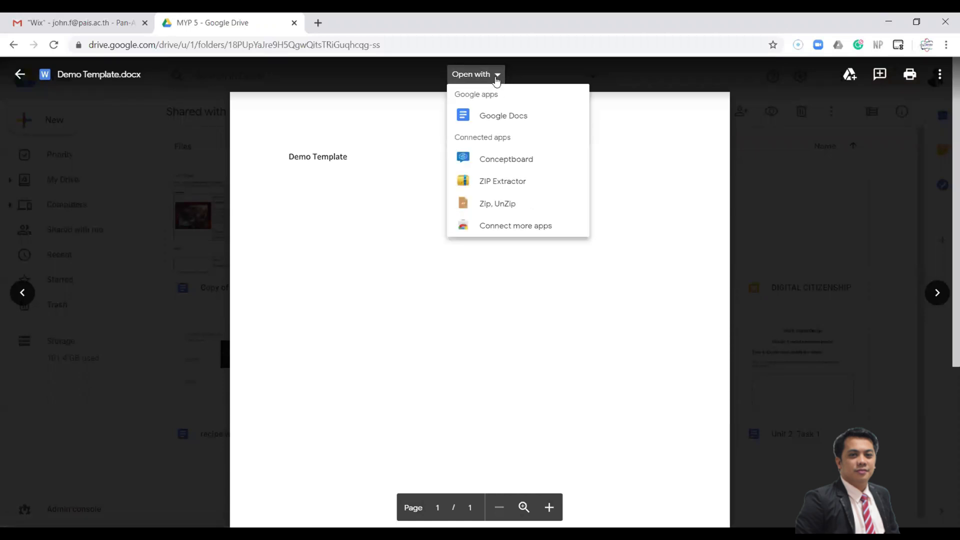
pyautogui.click(497, 117)
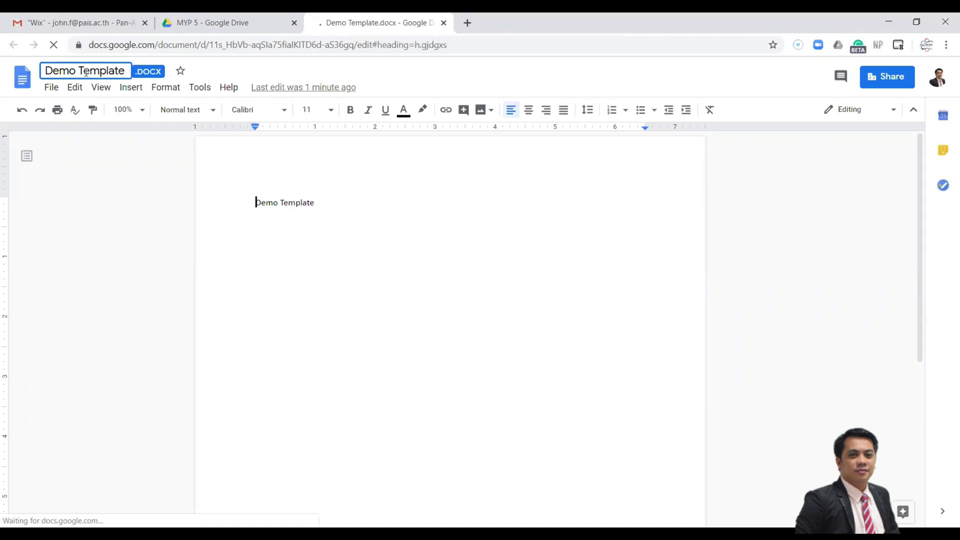
# Step: Save Demo Template.docx as a native Google Doc, then close both document tabs
pyautogui.click(55, 88)
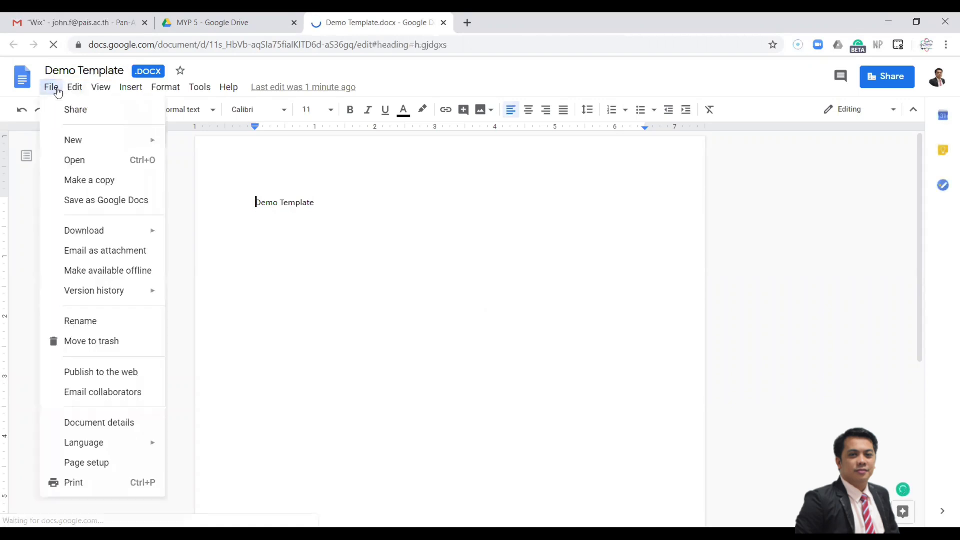
pyautogui.click(86, 202)
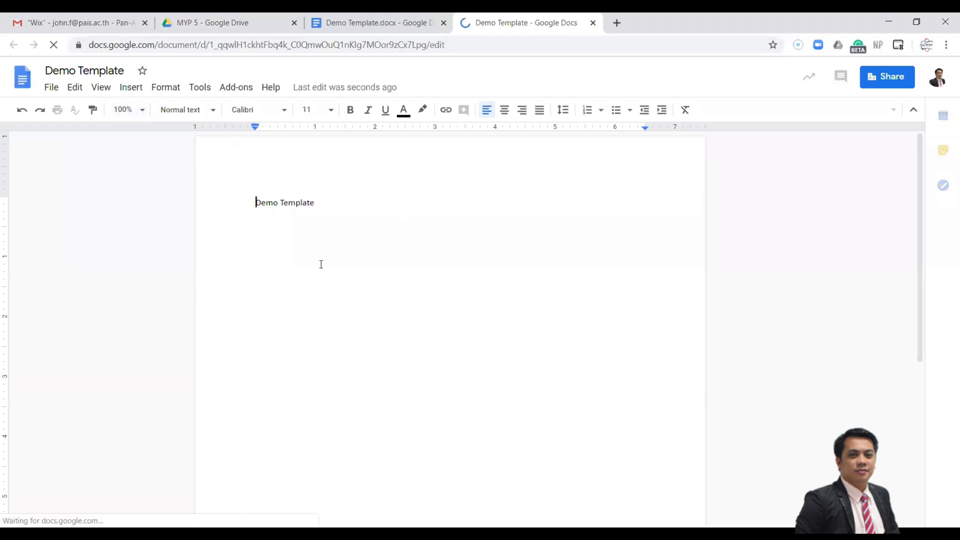
pyautogui.click(444, 23)
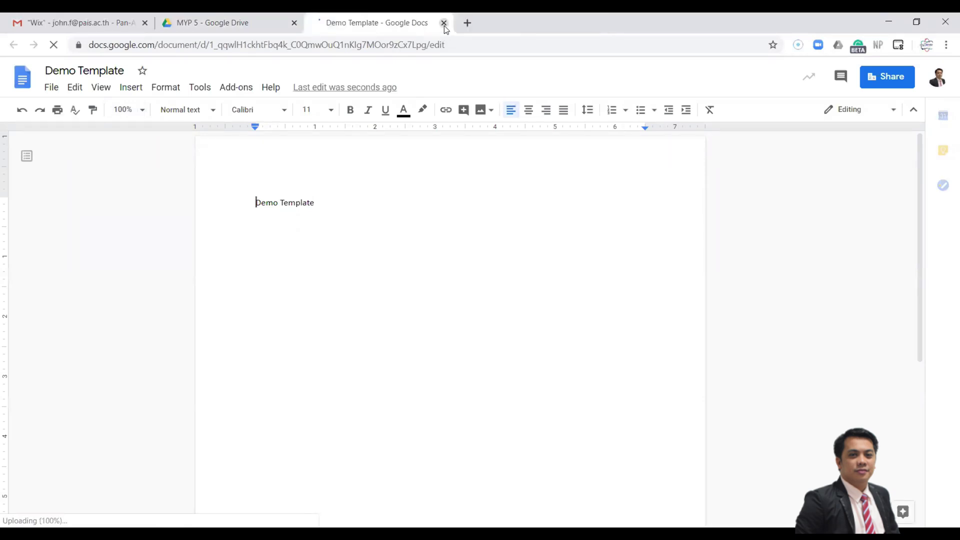
pyautogui.click(444, 23)
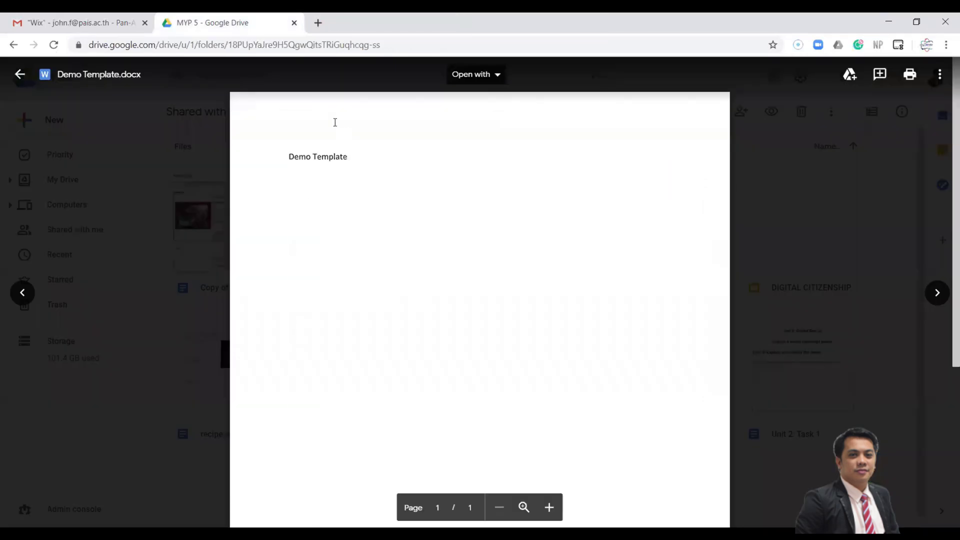
# Step: Close the .docx preview and open the Demo document from the MYP 5 folder
pyautogui.click(20, 74)
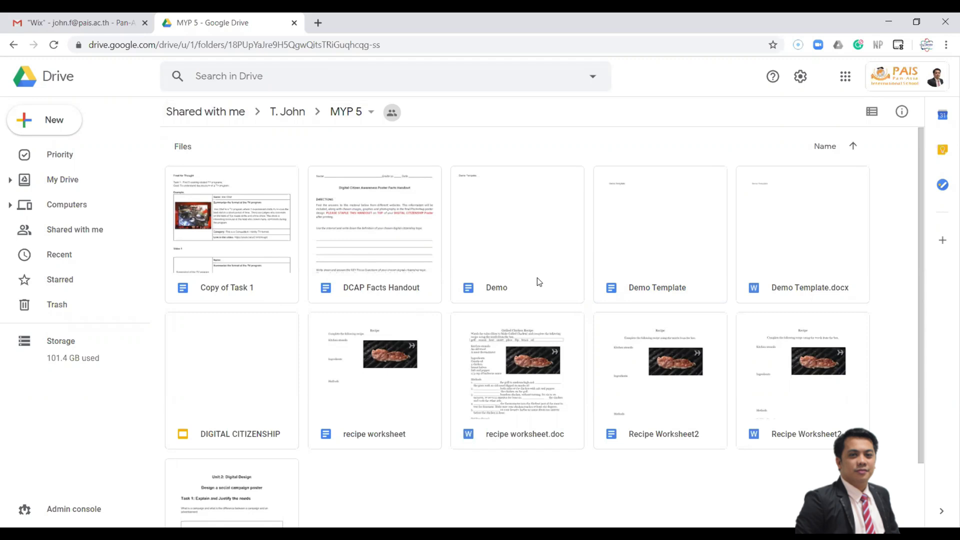
pyautogui.doubleClick(529, 253)
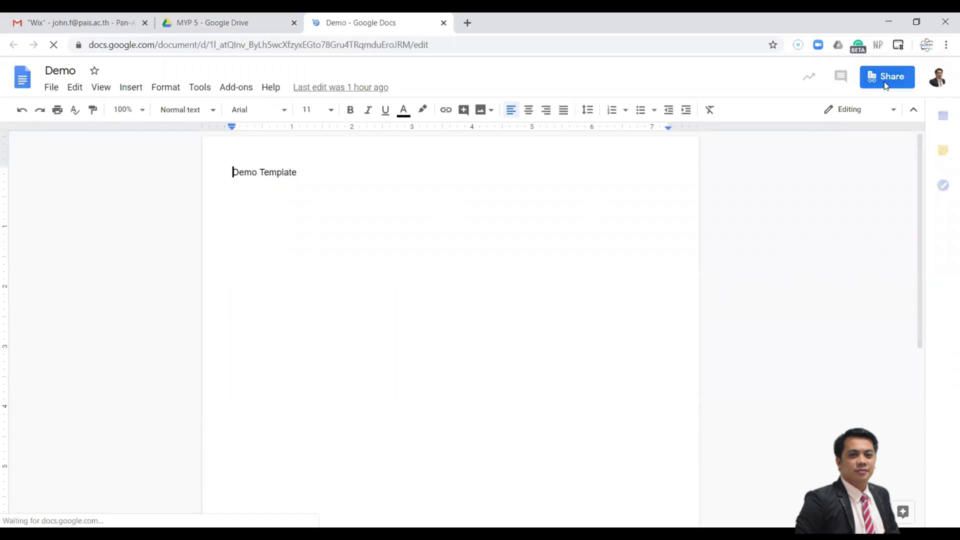
# Step: Confirm anyone at the school with Demo's link can edit, then open Demo Template from Drive
pyautogui.click(884, 82)
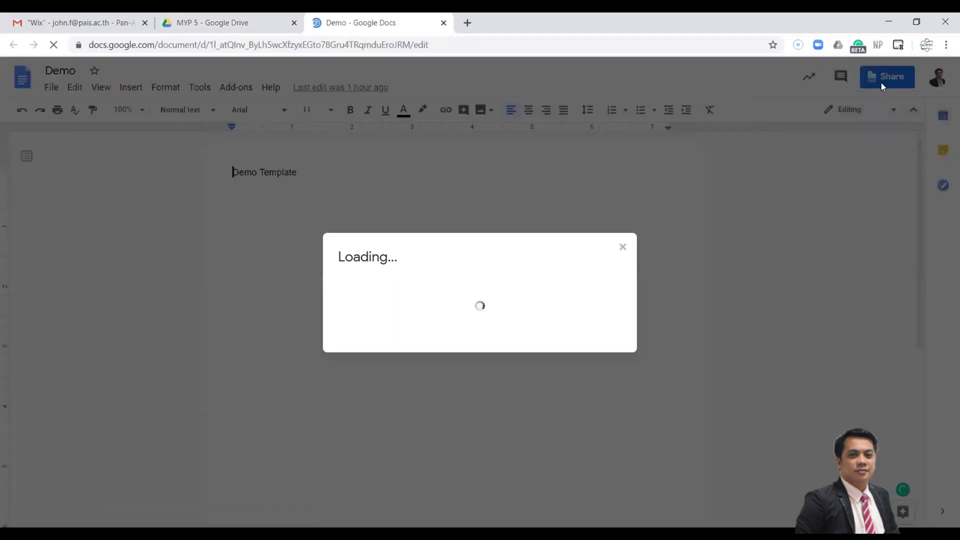
pyautogui.click(500, 236)
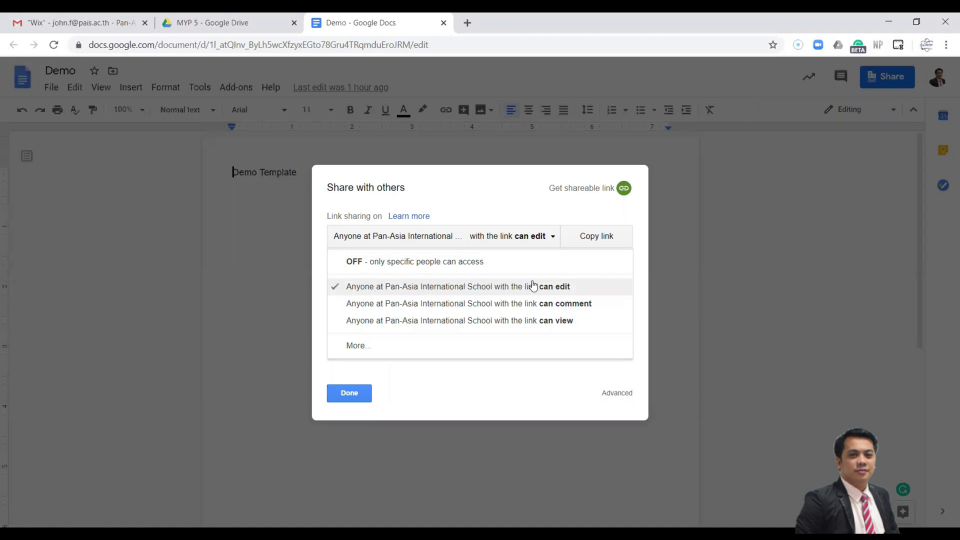
pyautogui.click(356, 397)
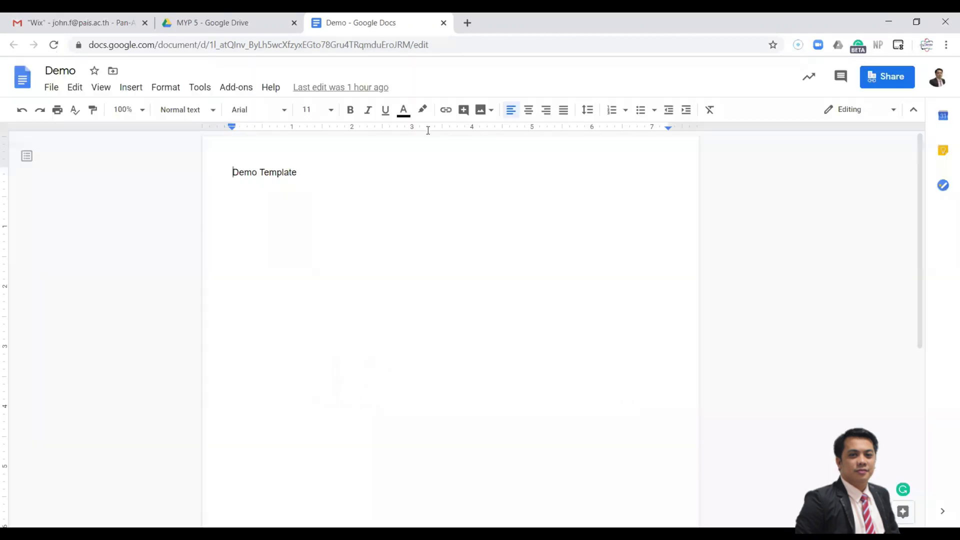
pyautogui.click(444, 24)
pyautogui.doubleClick(653, 284)
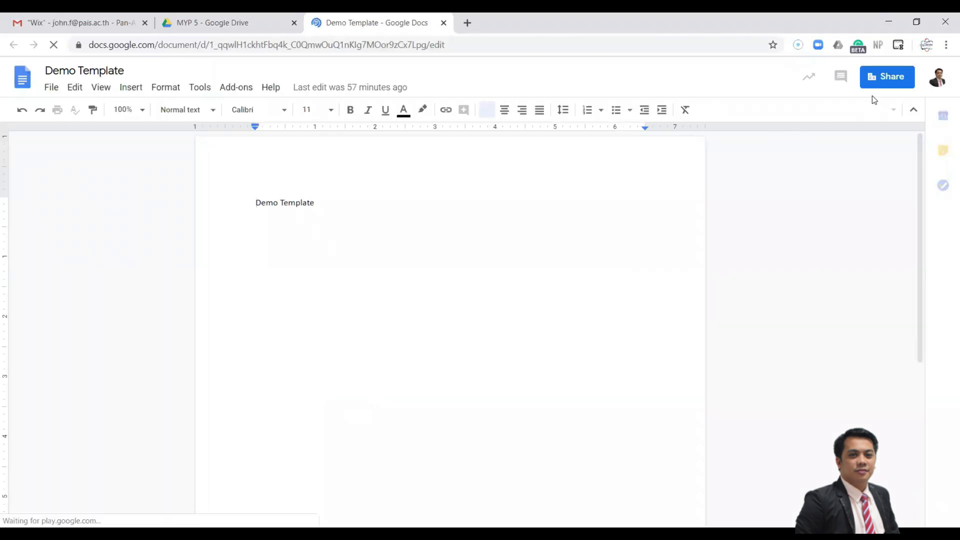
# Step: Share Demo Template so anyone at the school with the link can edit, then return to Drive
pyautogui.click(885, 80)
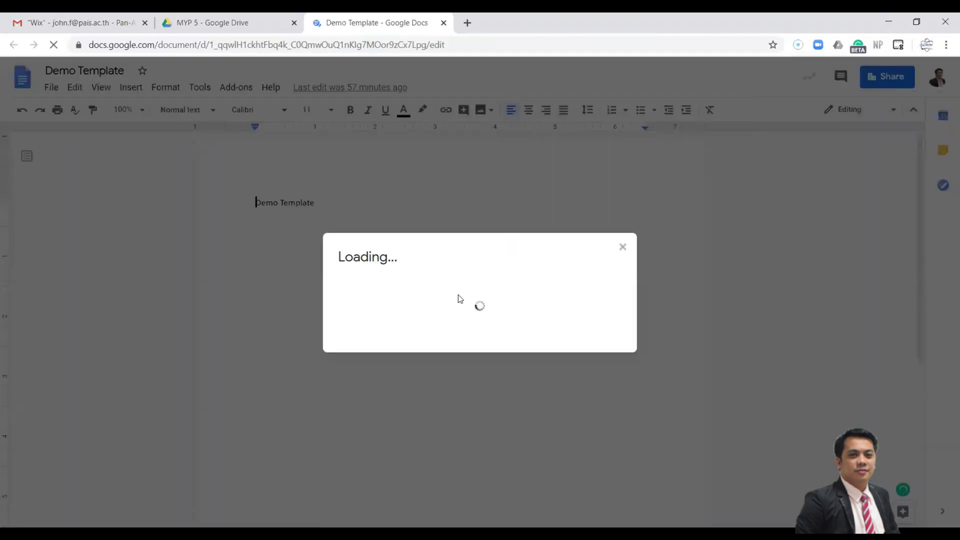
pyautogui.click(440, 236)
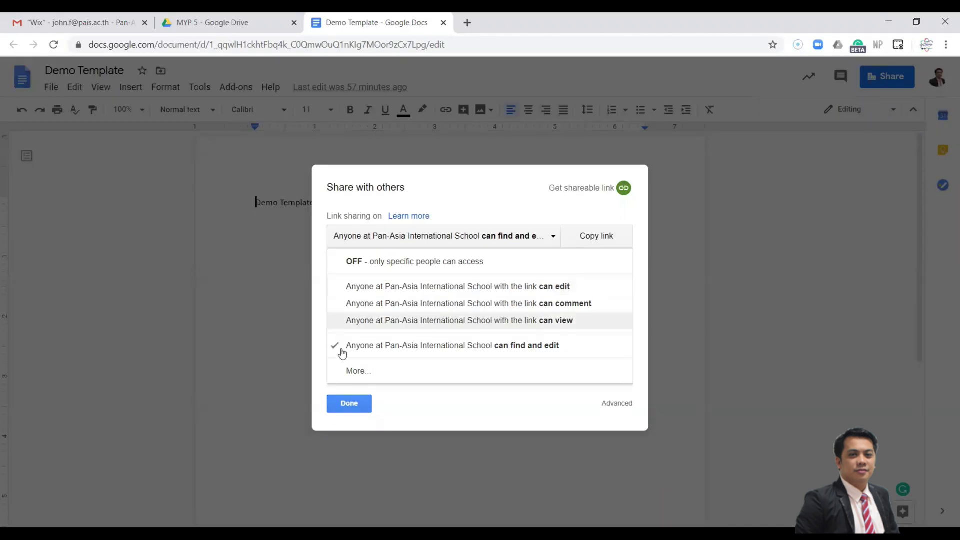
pyautogui.click(339, 290)
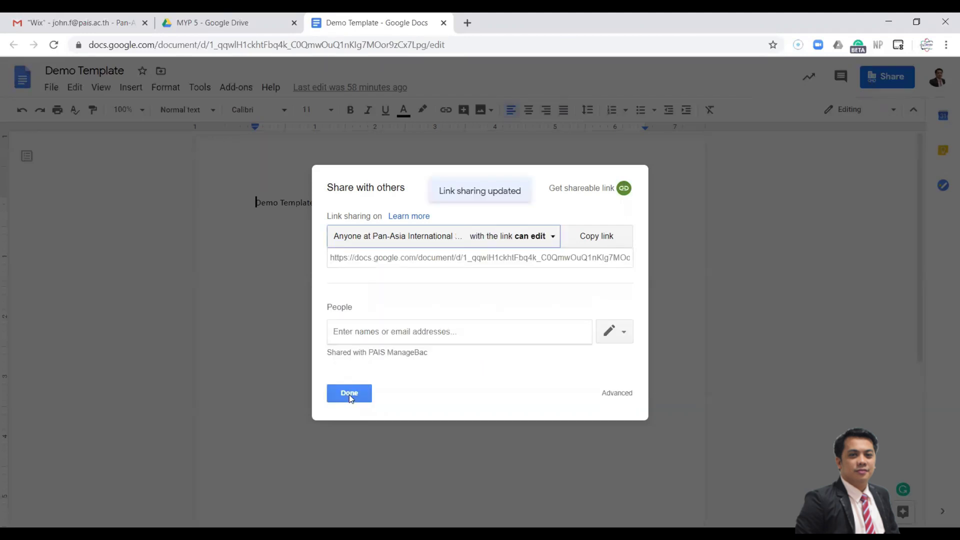
pyautogui.click(349, 393)
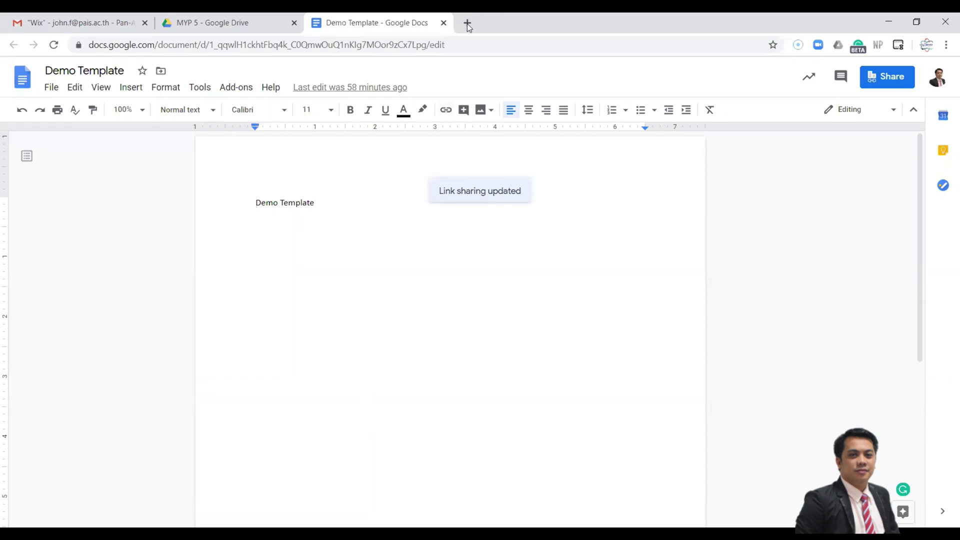
pyautogui.click(443, 23)
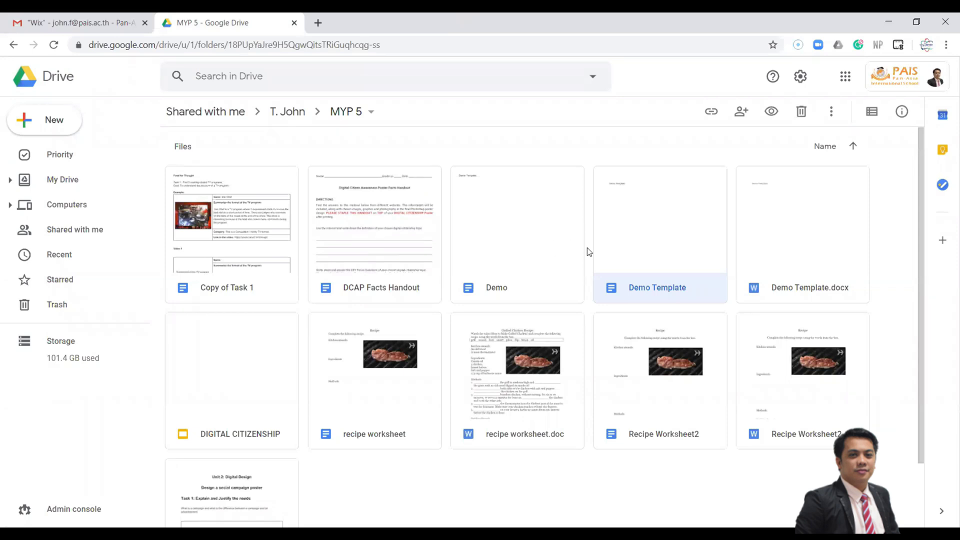
# Step: Point out the Demo and Demo Template files in the MYP 5 Drive folder
pyautogui.click(551, 232)
pyautogui.click(647, 232)
pyautogui.click(543, 232)
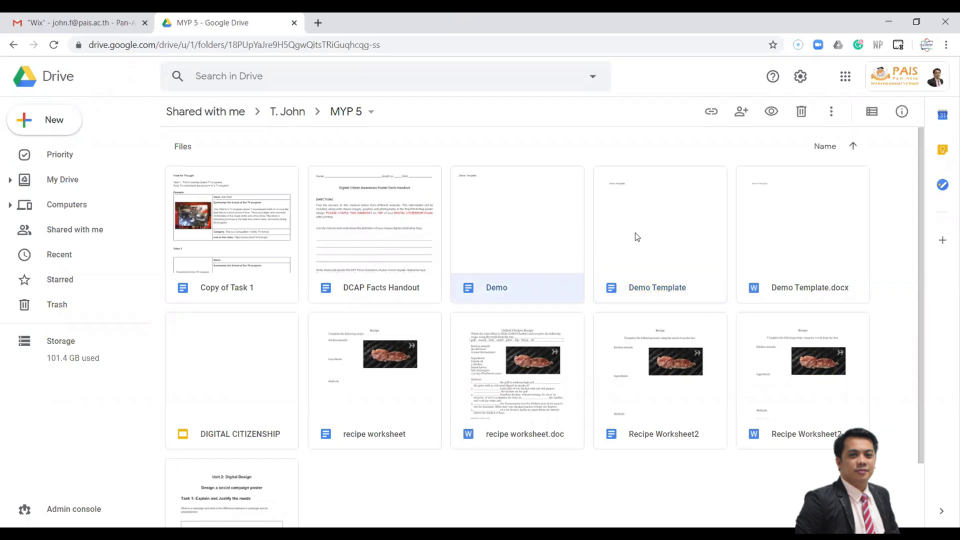
pyautogui.click(635, 233)
pyautogui.click(568, 233)
pyautogui.click(650, 237)
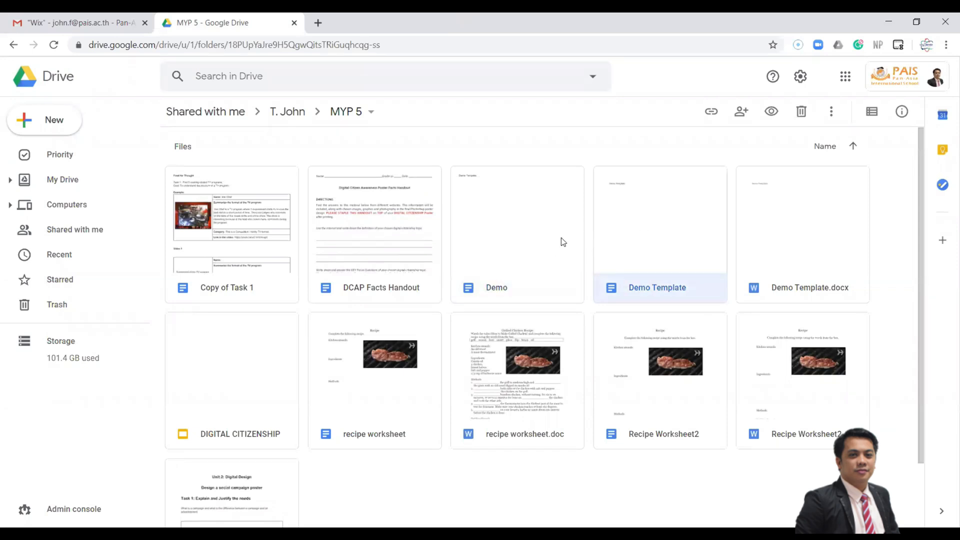
pyautogui.click(543, 239)
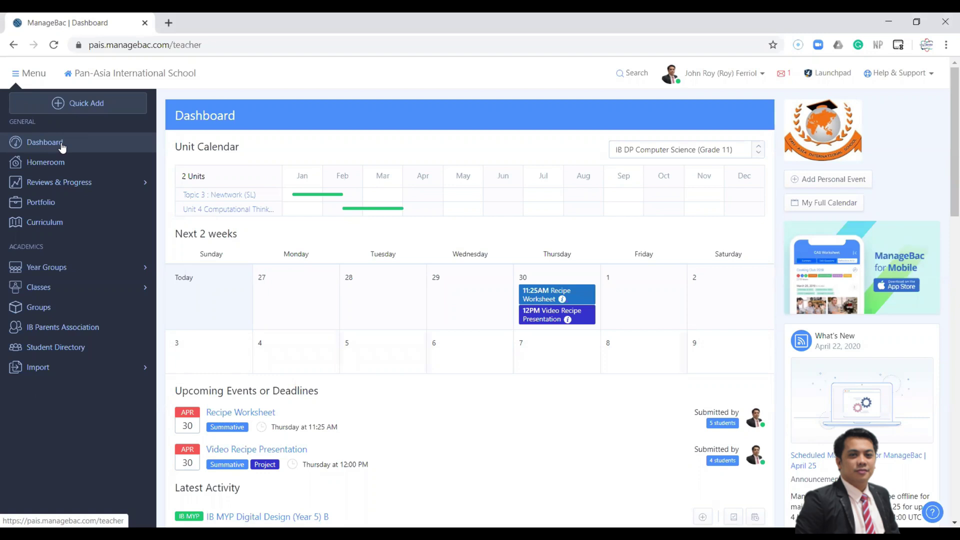
# Step: Go to Tasks & Units of the Digital Design (Year 5) B class and start a new task
pyautogui.click(49, 288)
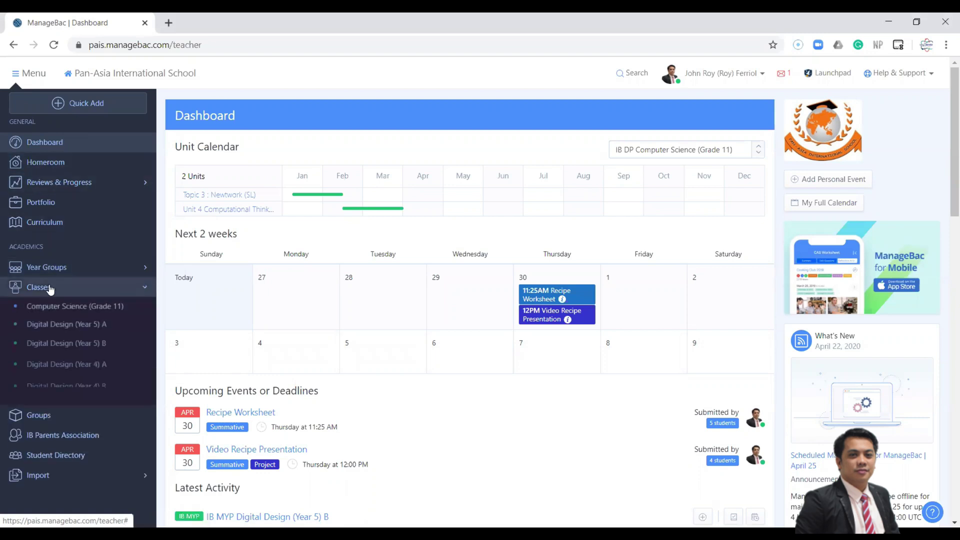
pyautogui.click(90, 342)
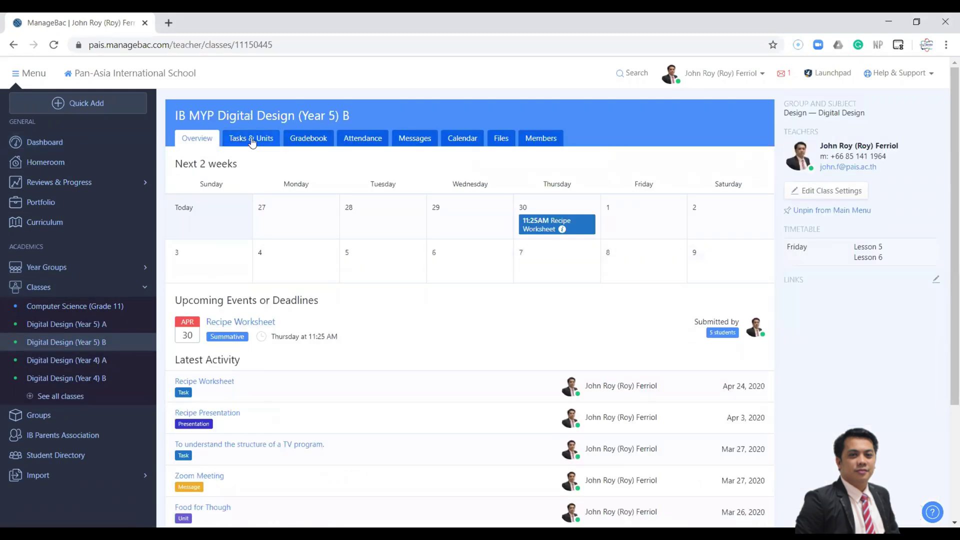
pyautogui.click(253, 142)
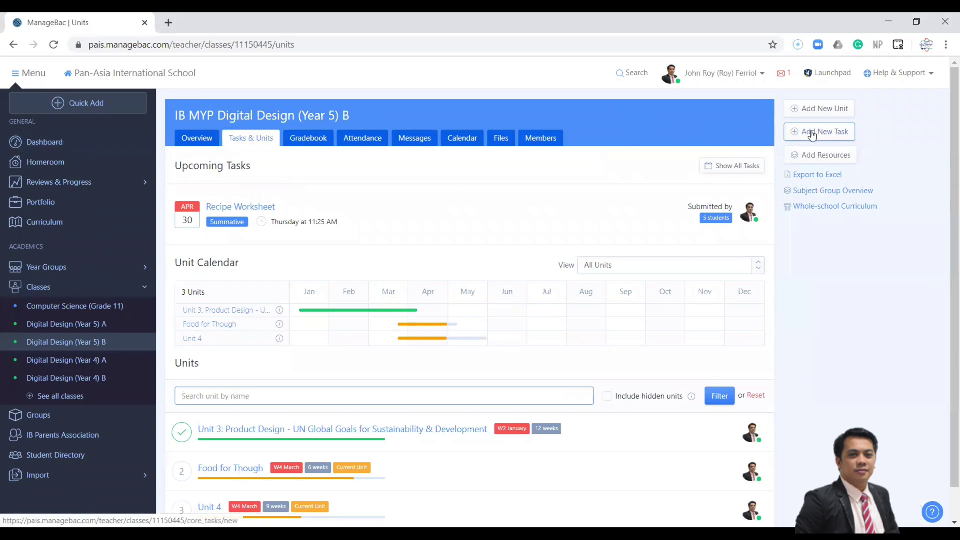
pyautogui.click(817, 138)
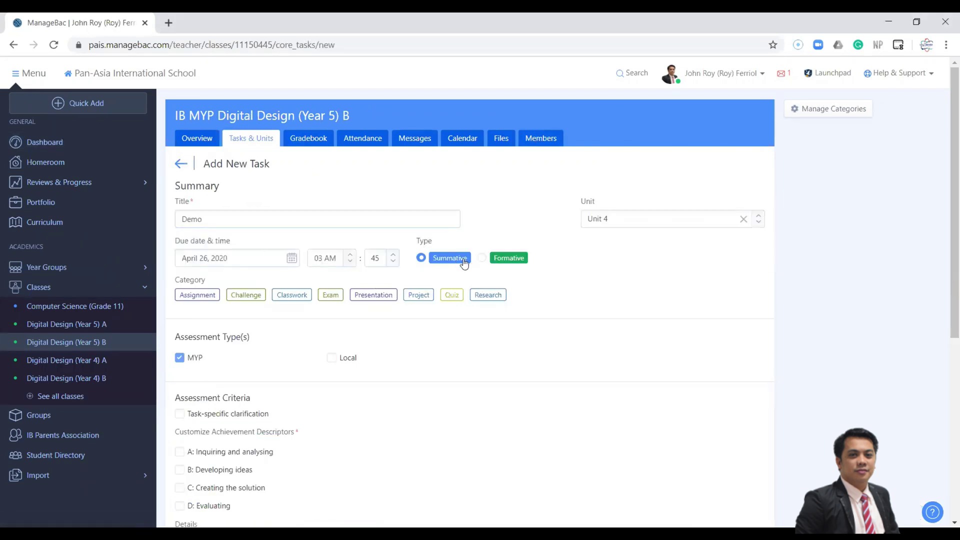
# Step: Mark the Demo task formative with 30 max points and 'Details' as its description
pyautogui.click(495, 264)
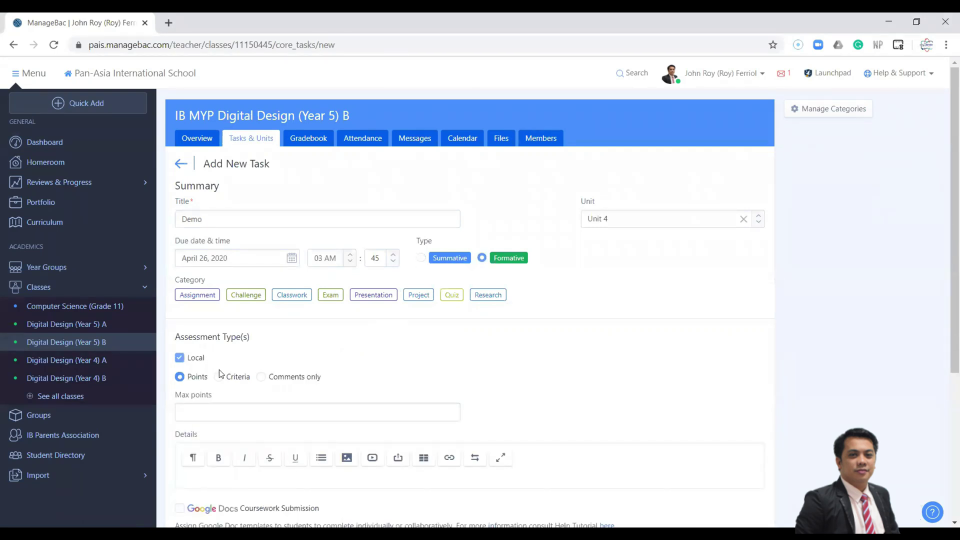
pyautogui.click(226, 414)
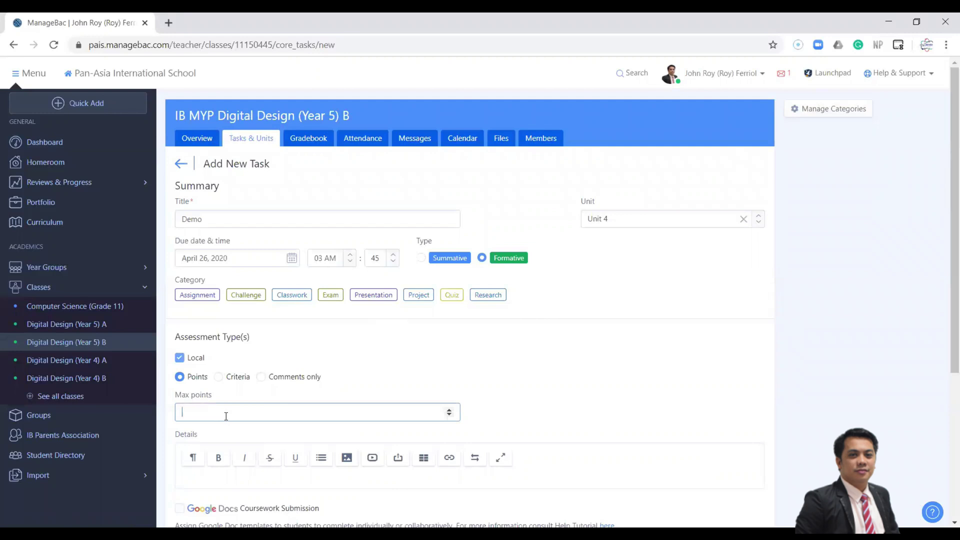
pyautogui.write('30')
pyautogui.scroll(-3, 265, 385)
pyautogui.click(237, 354)
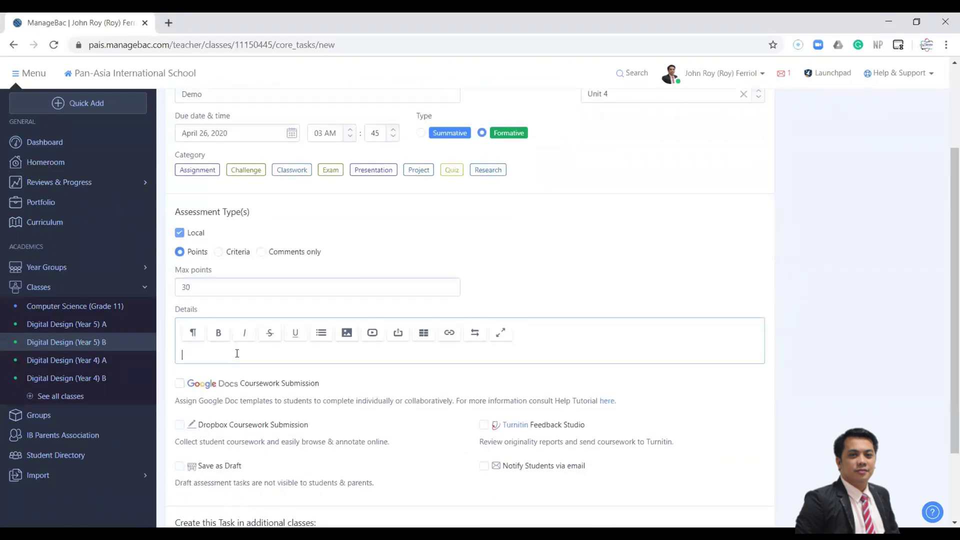
pyautogui.write('Details')
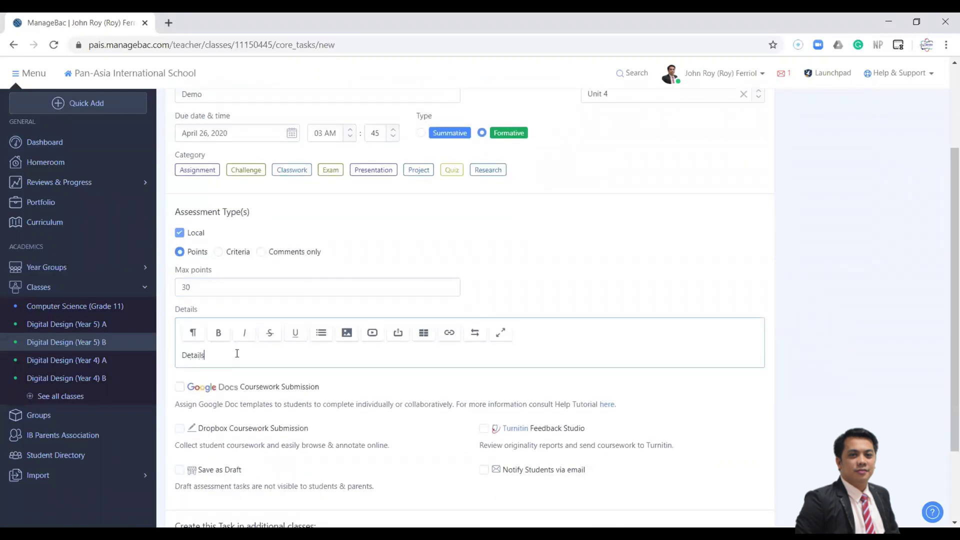
# Step: Enable Google Docs Coursework Submission on the task and begin adding a template
pyautogui.scroll(-2, 244, 346)
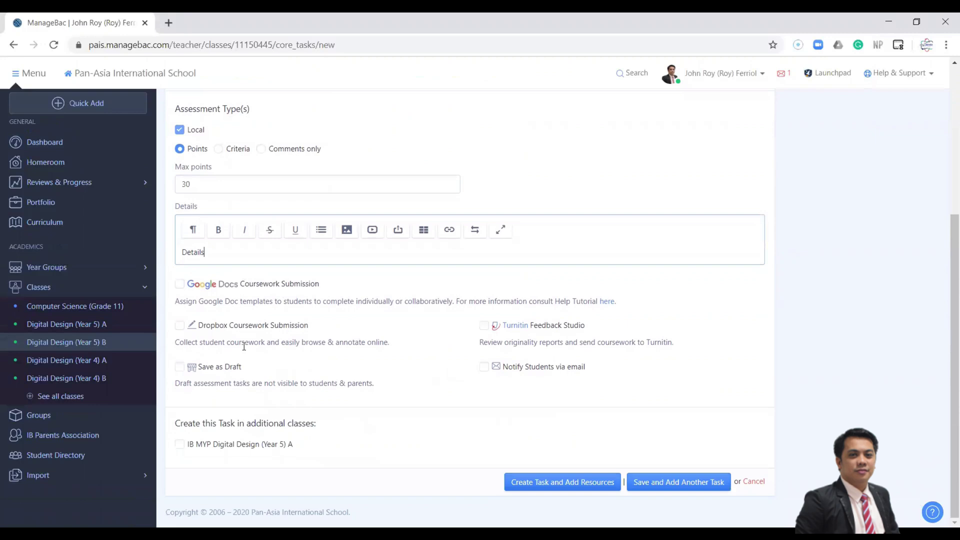
pyautogui.click(181, 286)
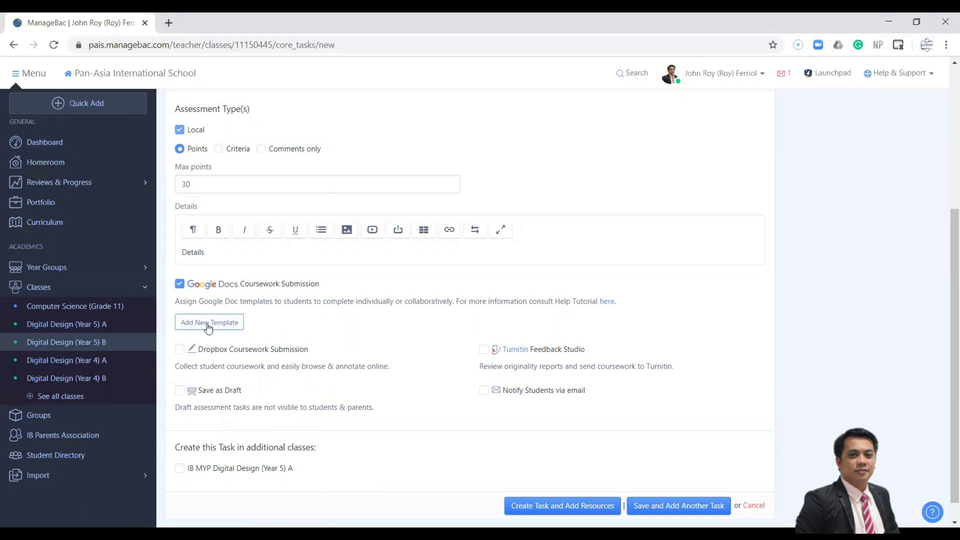
pyautogui.click(201, 327)
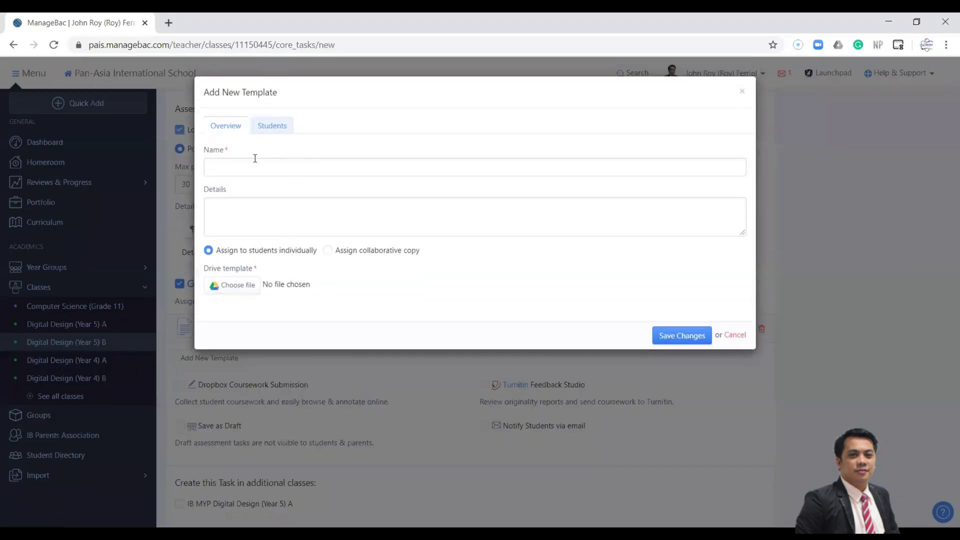
# Step: Name the new template 'Demo' with 'Details' as its description
pyautogui.click(257, 159)
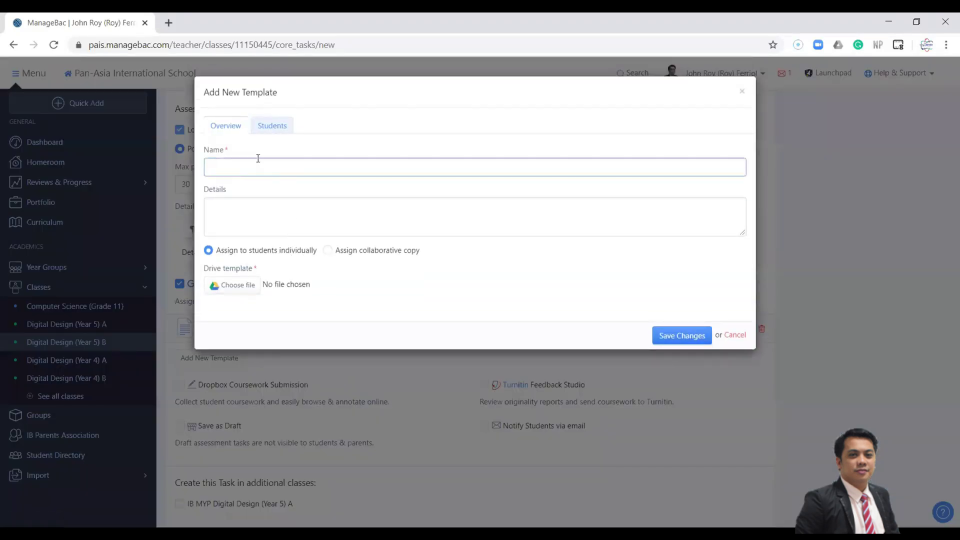
pyautogui.write('Demo')
pyautogui.click(248, 201)
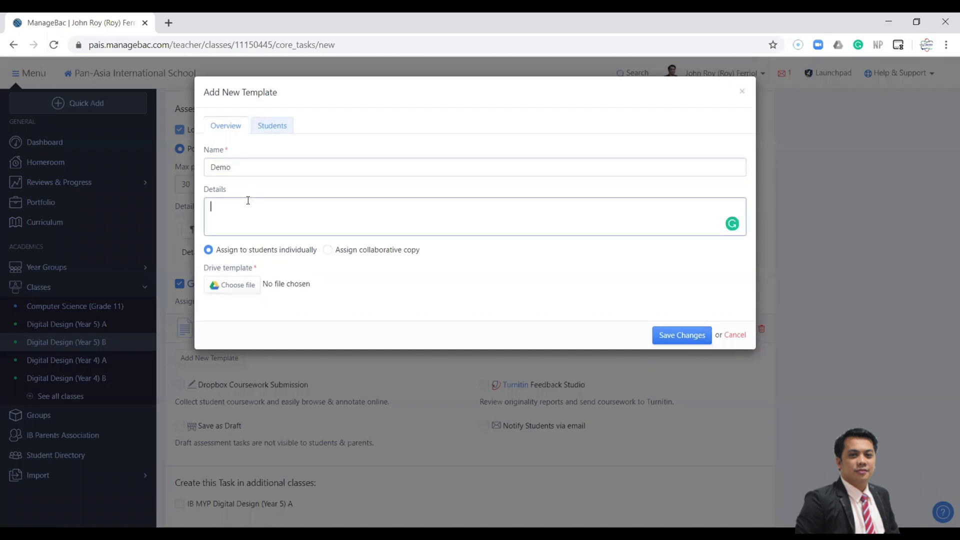
pyautogui.write('Details')
# Step: Attach the Demo document from the MYP 5 Drive folder as the template file
pyautogui.click(238, 284)
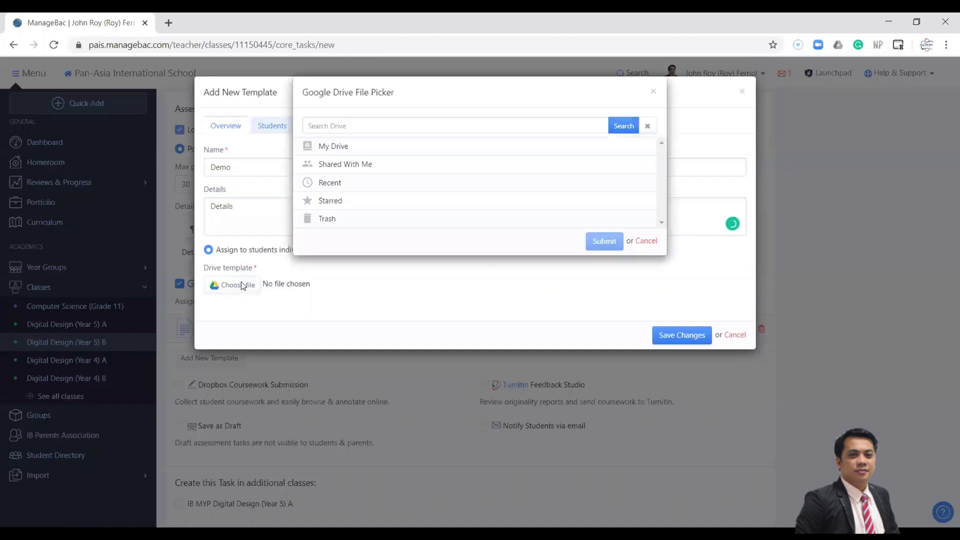
pyautogui.doubleClick(352, 148)
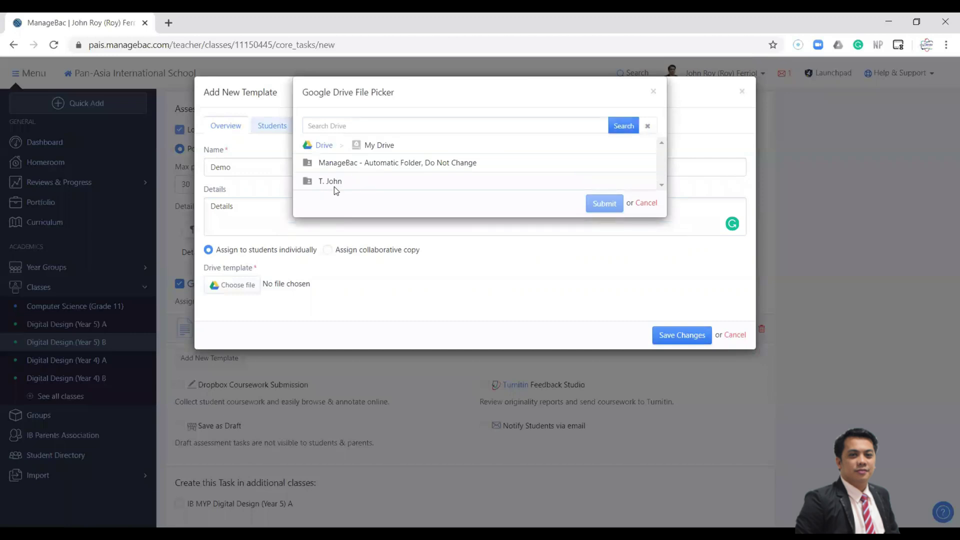
pyautogui.doubleClick(332, 180)
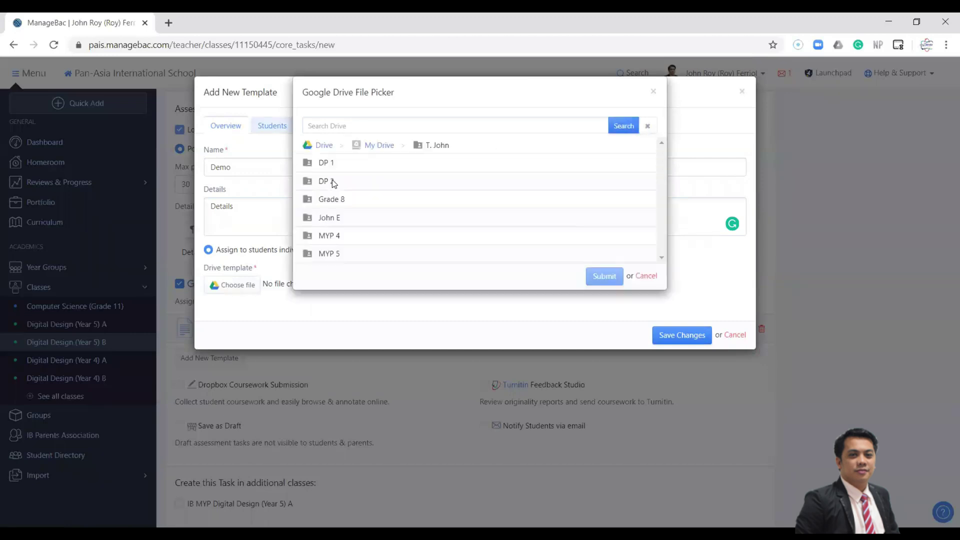
pyautogui.doubleClick(339, 254)
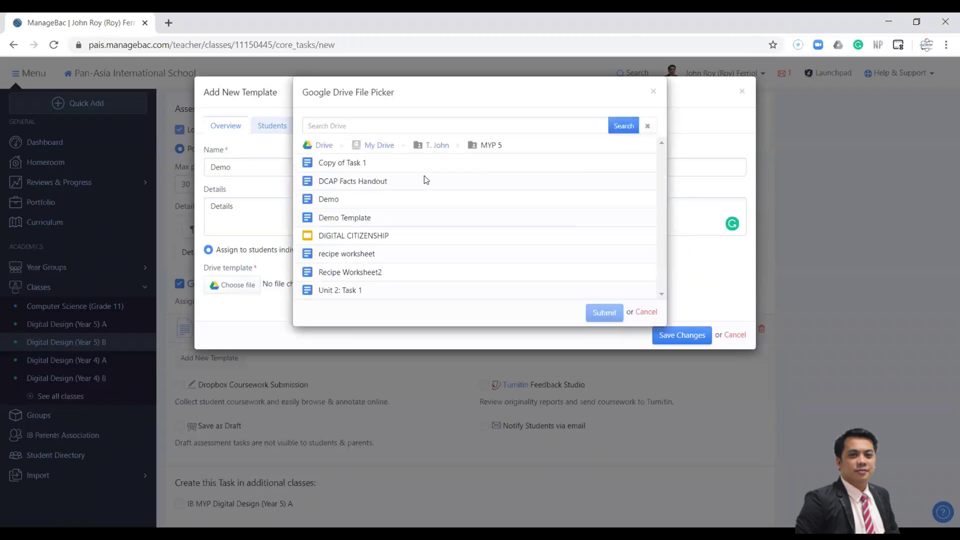
pyautogui.click(379, 199)
pyautogui.click(595, 314)
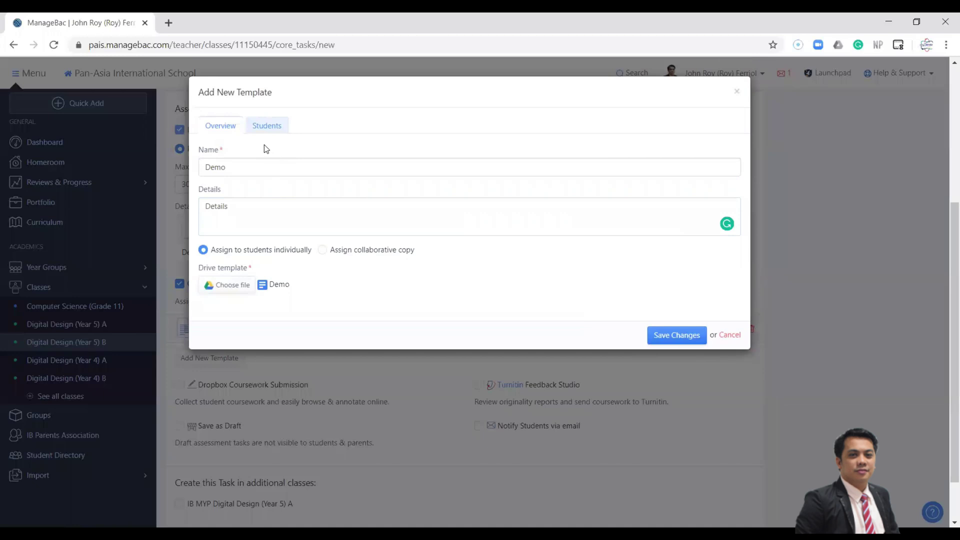
# Step: Assign the Demo template only to Sample Student and save it
pyautogui.click(266, 127)
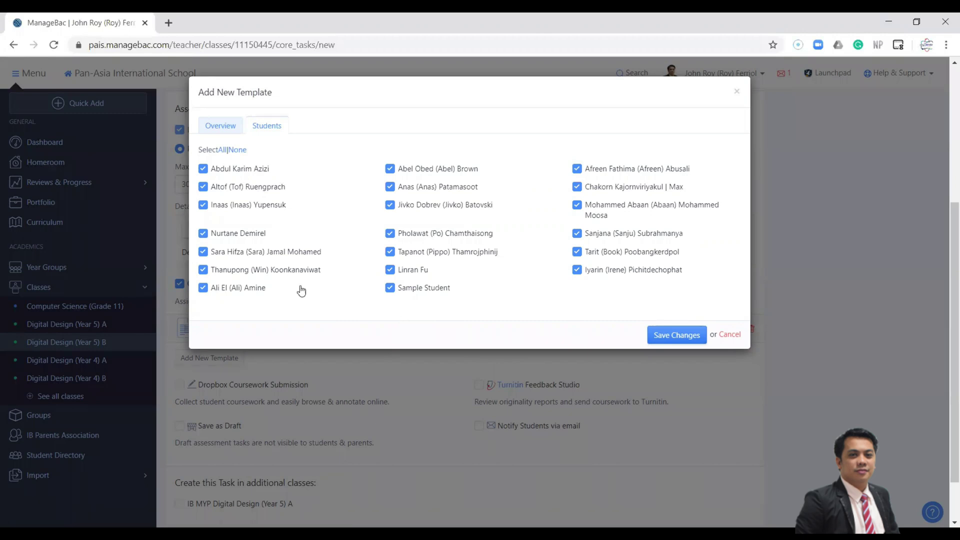
pyautogui.click(230, 153)
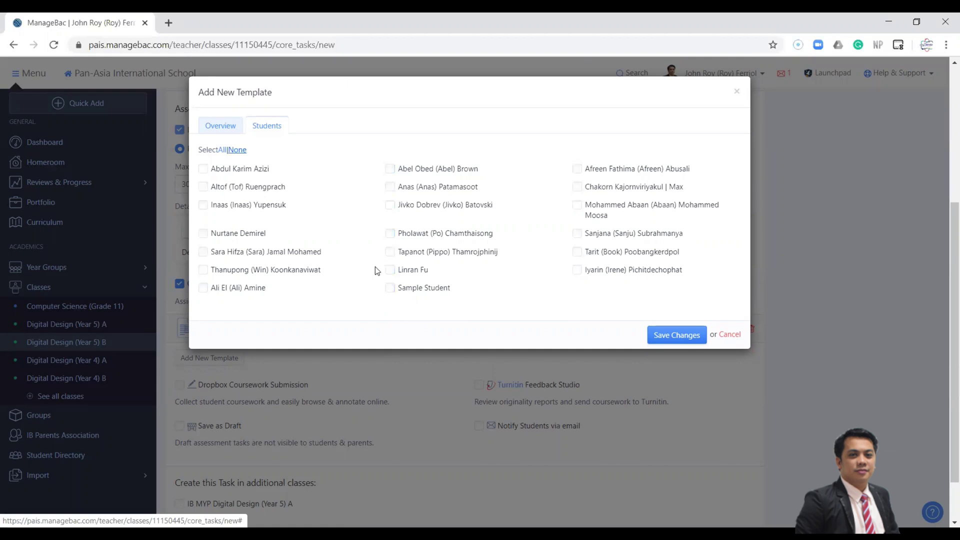
pyautogui.click(391, 288)
pyautogui.click(662, 336)
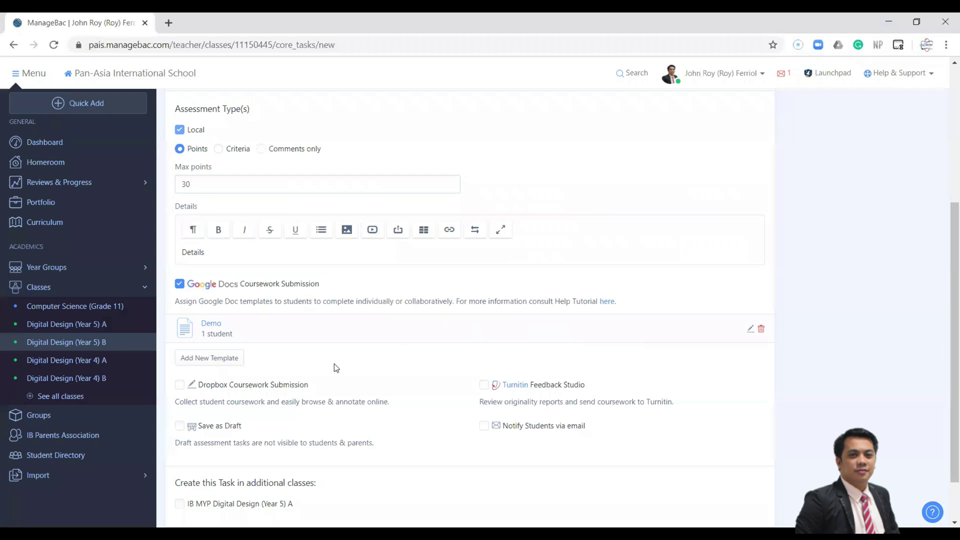
pyautogui.click(228, 361)
# Step: Name the second template 'Demo 2' with 'Details' as its description
pyautogui.click(249, 167)
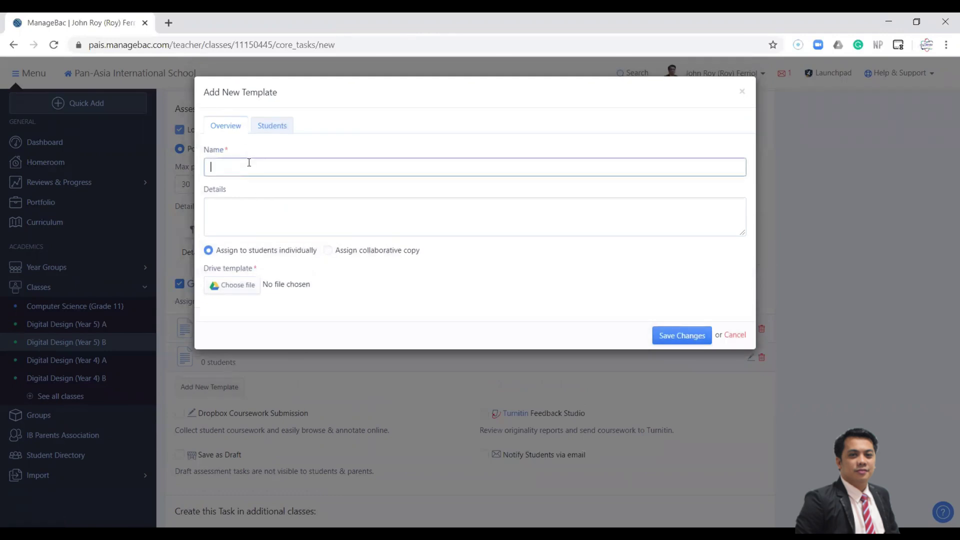
pyautogui.write('Demo 2')
pyautogui.click(244, 200)
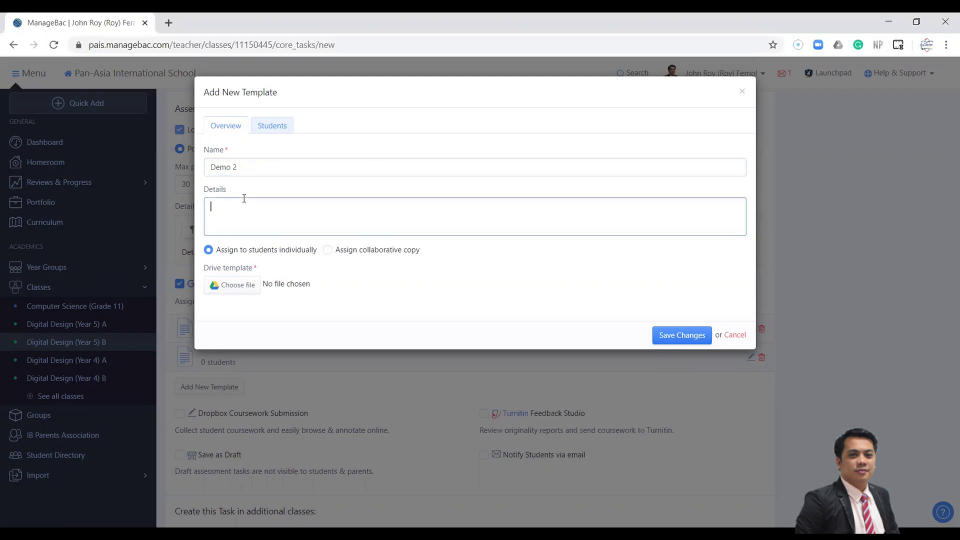
pyautogui.write('Details')
# Step: Attach the Demo Template document from the MYP 5 Drive folder and show the student list
pyautogui.click(235, 285)
pyautogui.doubleClick(348, 146)
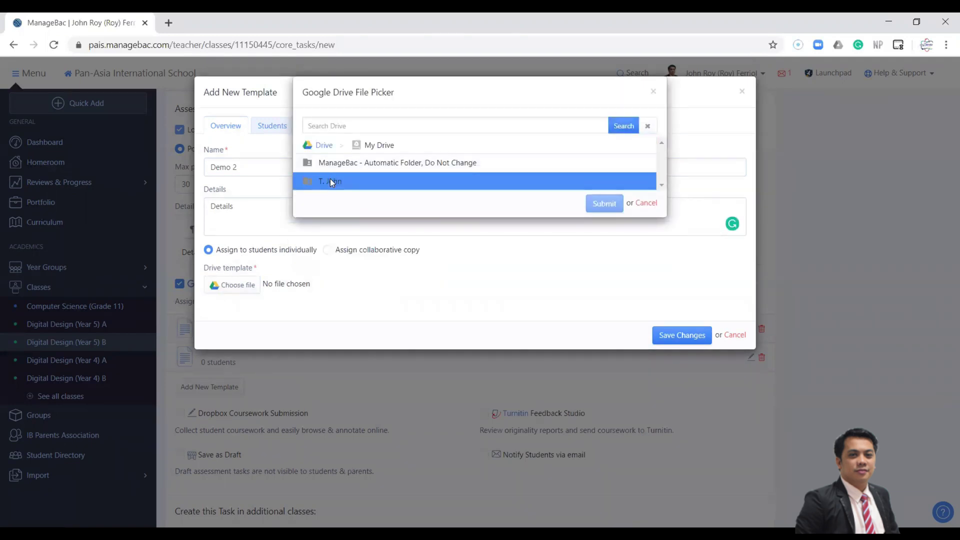
pyautogui.doubleClick(330, 181)
pyautogui.doubleClick(340, 253)
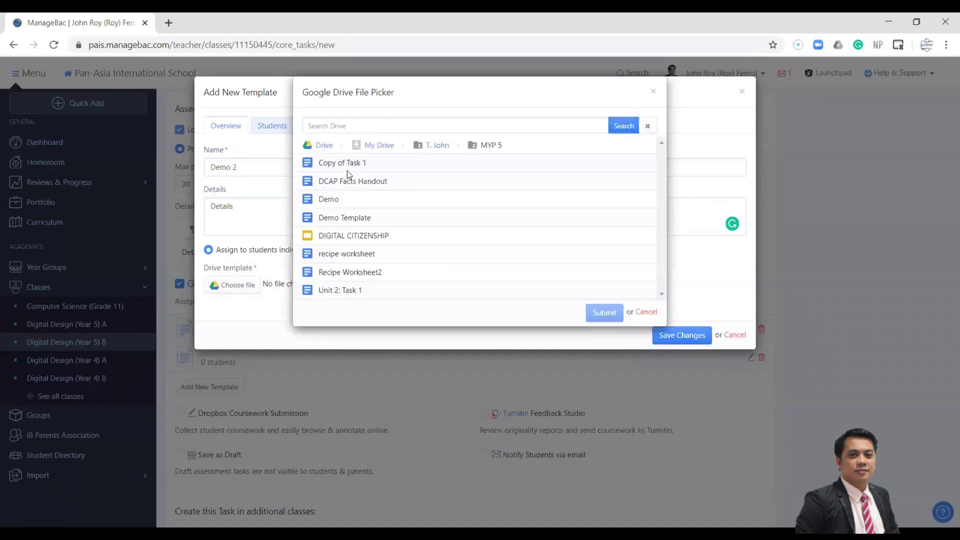
pyautogui.click(348, 219)
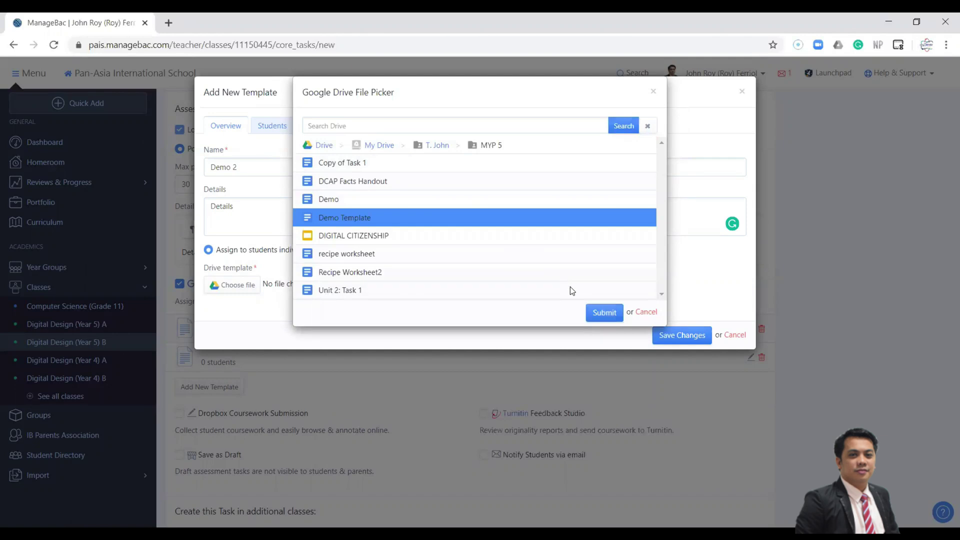
pyautogui.click(604, 313)
pyautogui.click(278, 127)
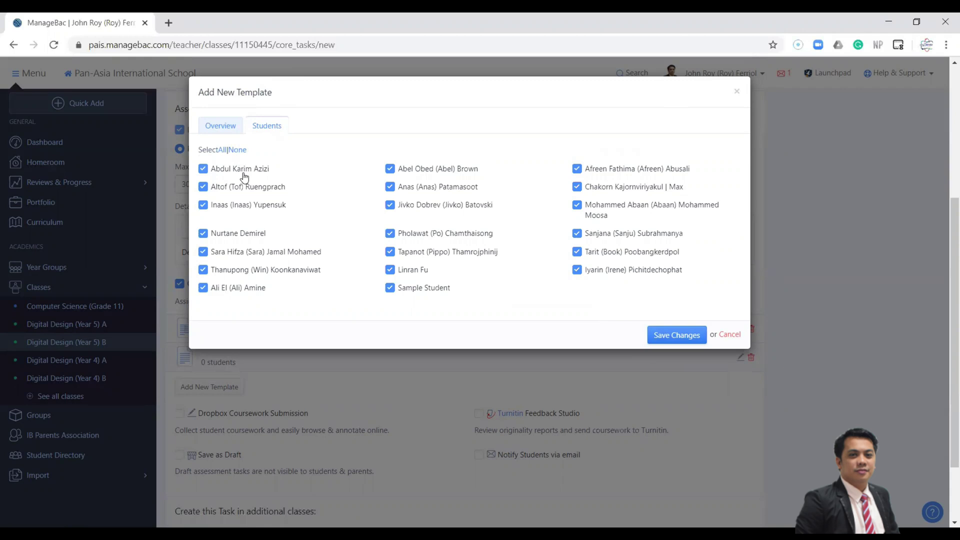
# Step: Assign Demo 2 to two selected students and save the template
pyautogui.click(237, 150)
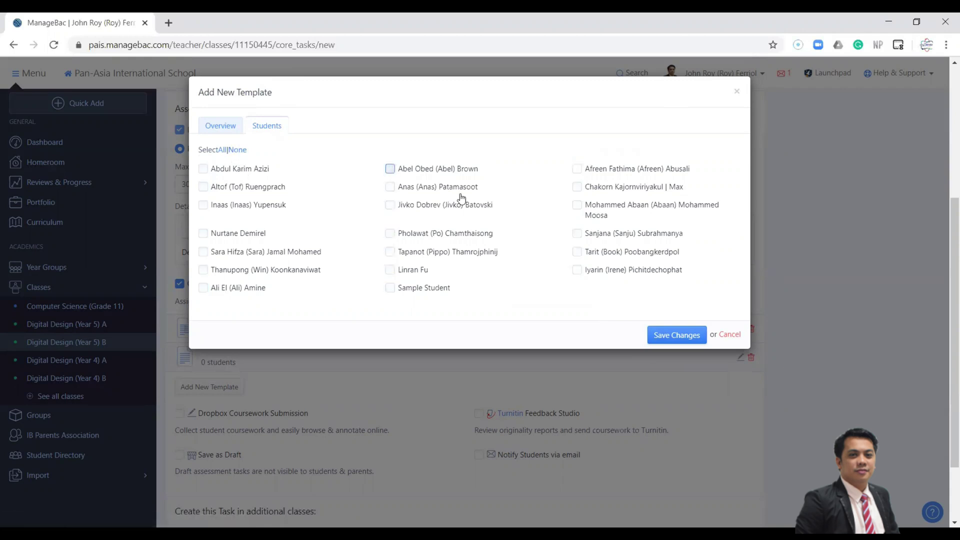
pyautogui.click(390, 169)
pyautogui.click(577, 233)
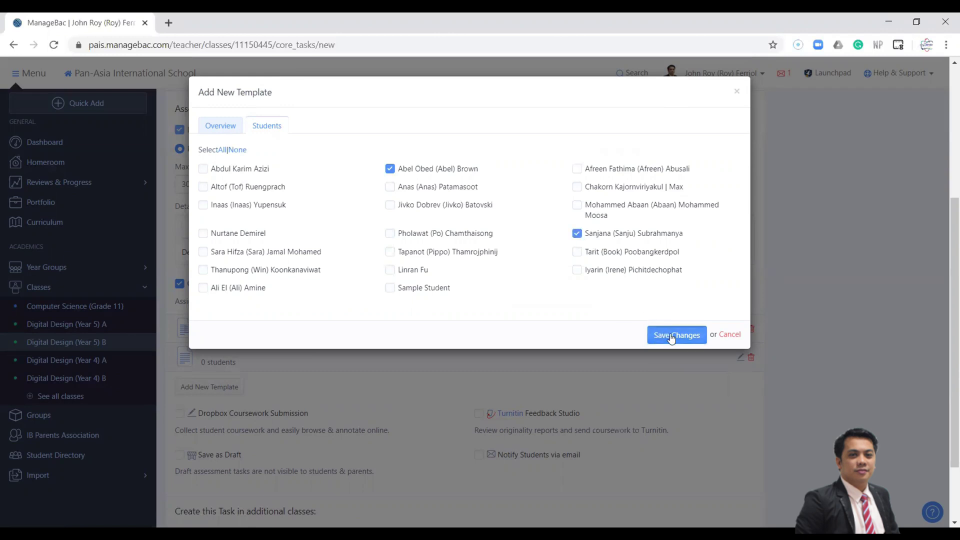
pyautogui.click(671, 337)
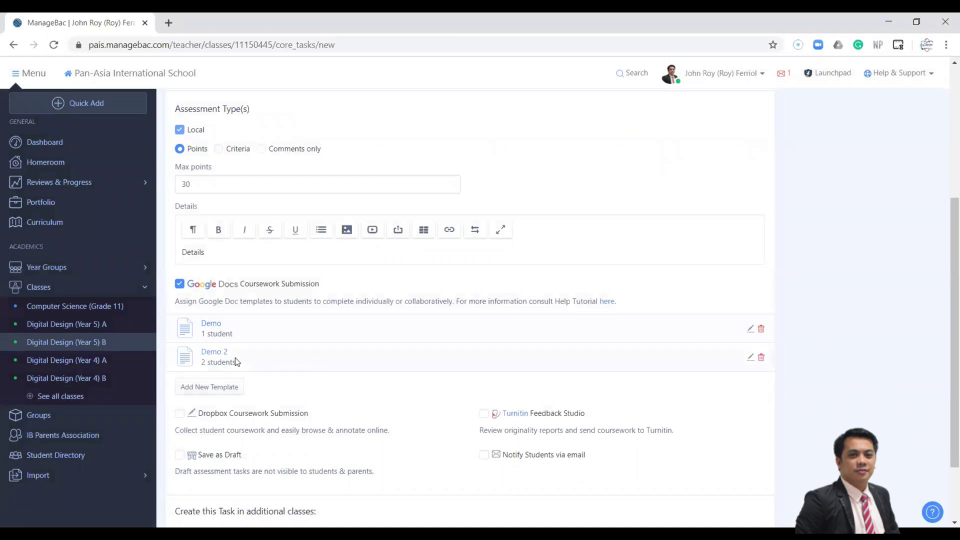
pyautogui.scroll(-1, 210, 356)
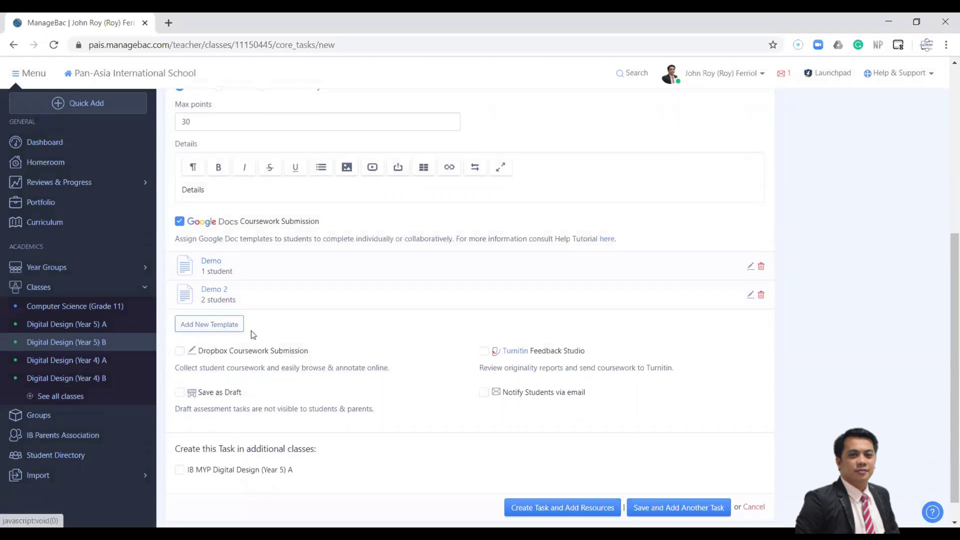
# Step: Save the Demo task via Save and Add Another Task, then return to the class Overview
pyautogui.scroll(-1, 251, 334)
pyautogui.click(665, 481)
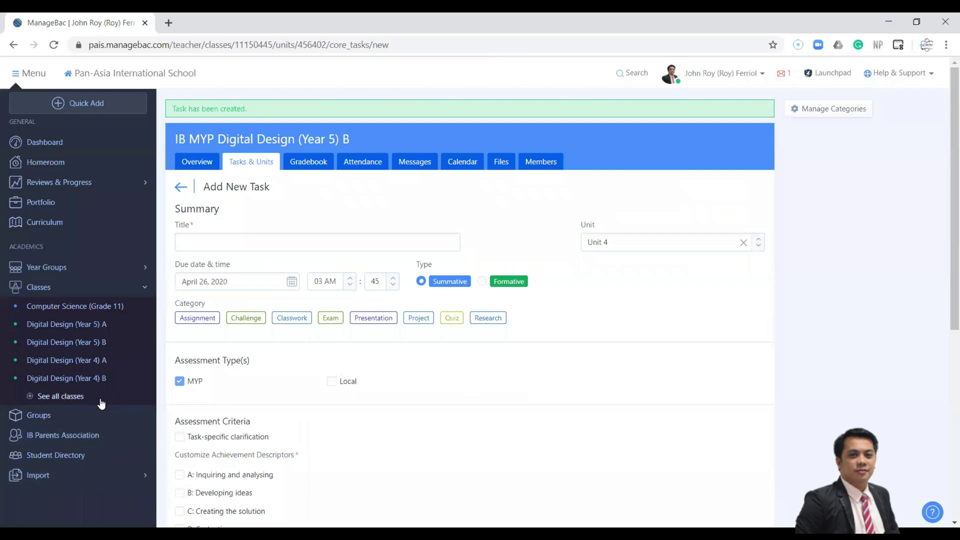
pyautogui.click(200, 164)
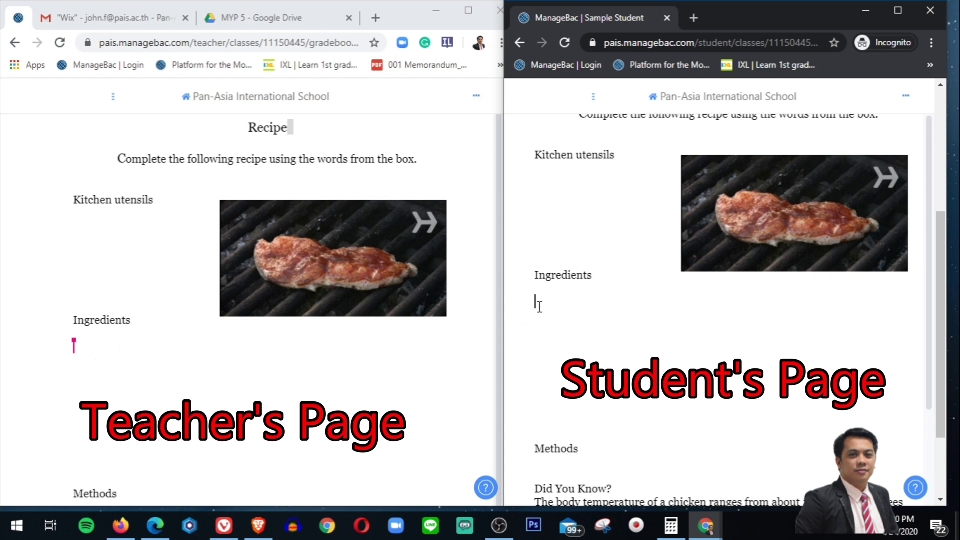
# Step: Add Chicken and Sauce as ingredient lines in the student's recipe worksheet
pyautogui.write('Chicken')
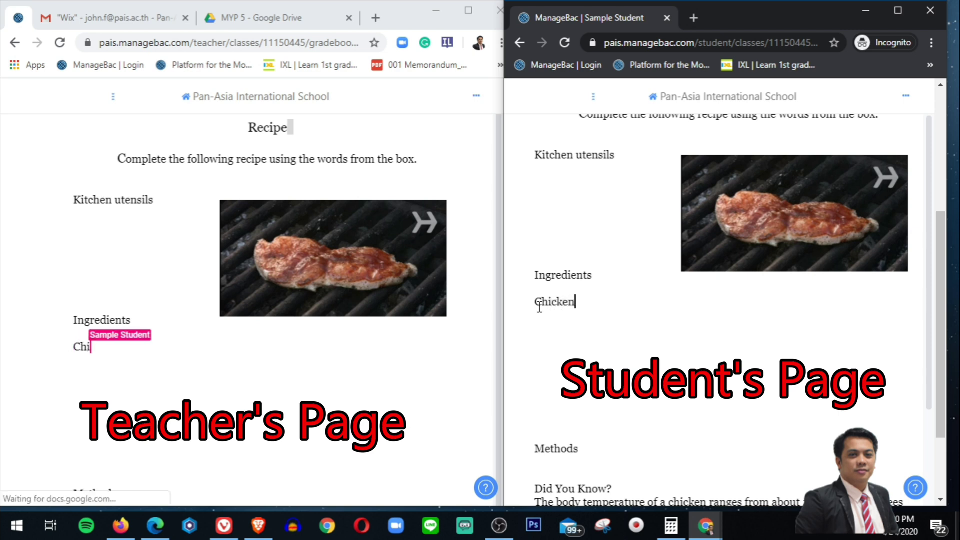
pyautogui.press('Return')
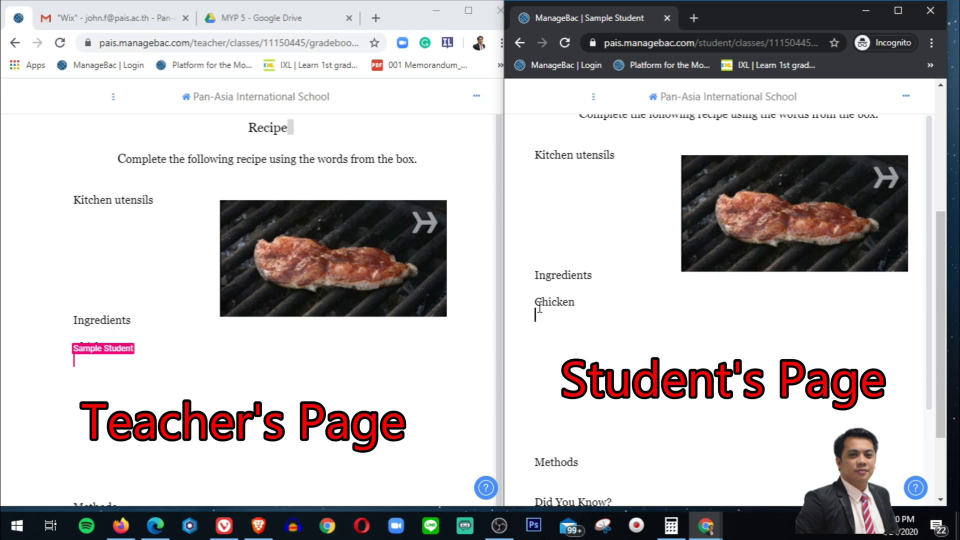
pyautogui.write('Sau')
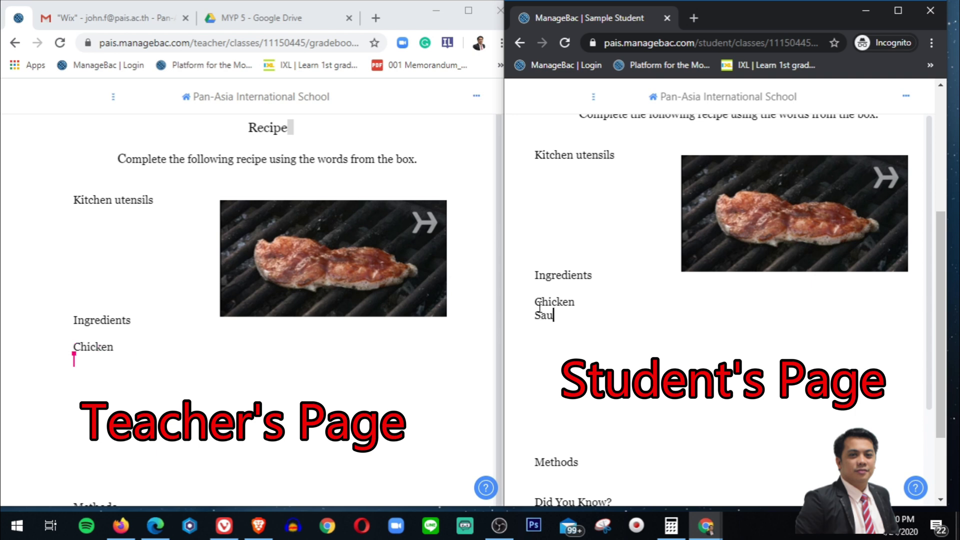
pyautogui.write('ce')
# Step: Bring the teacher's live view of Recipe Worksheet 2 forward and maximize it
pyautogui.click(500, 323)
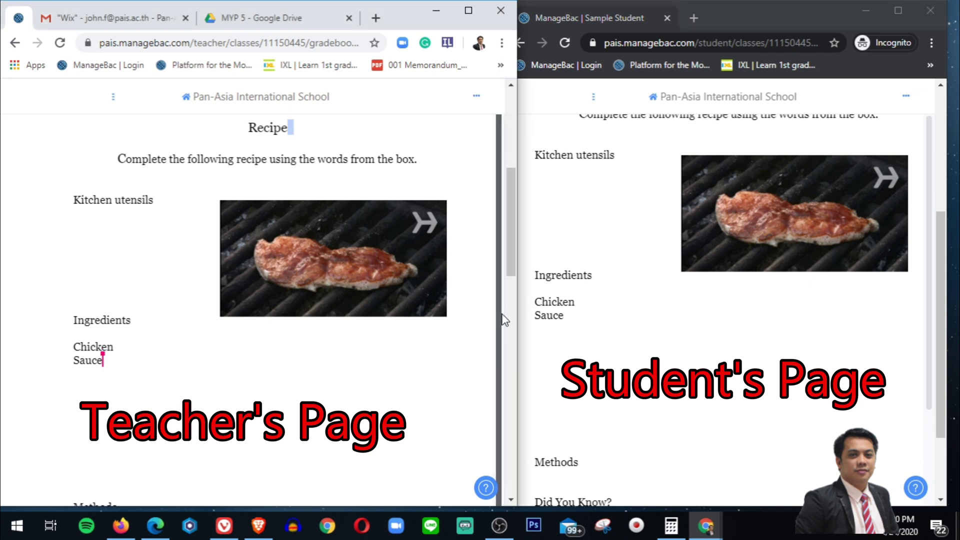
pyautogui.moveTo(511, 246); pyautogui.dragTo(511, 208)
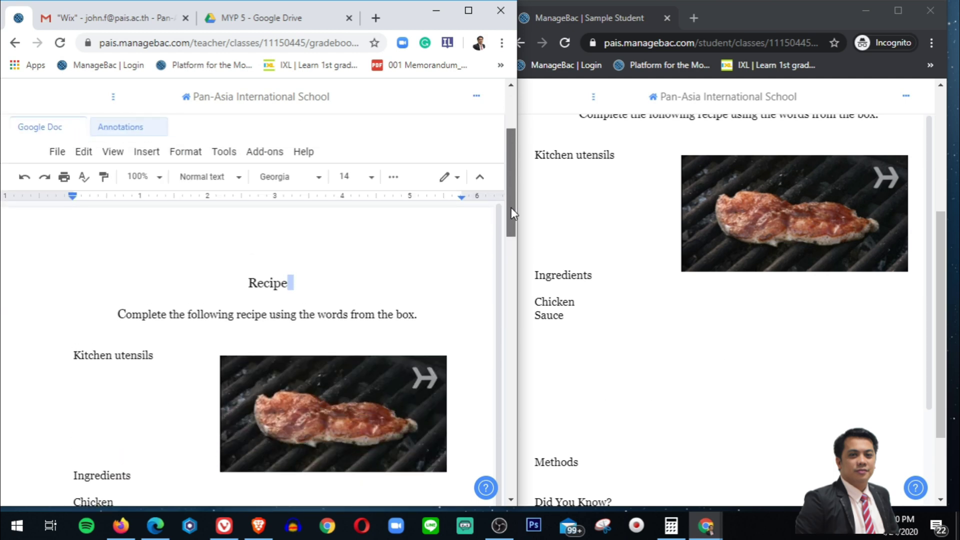
pyautogui.click(470, 12)
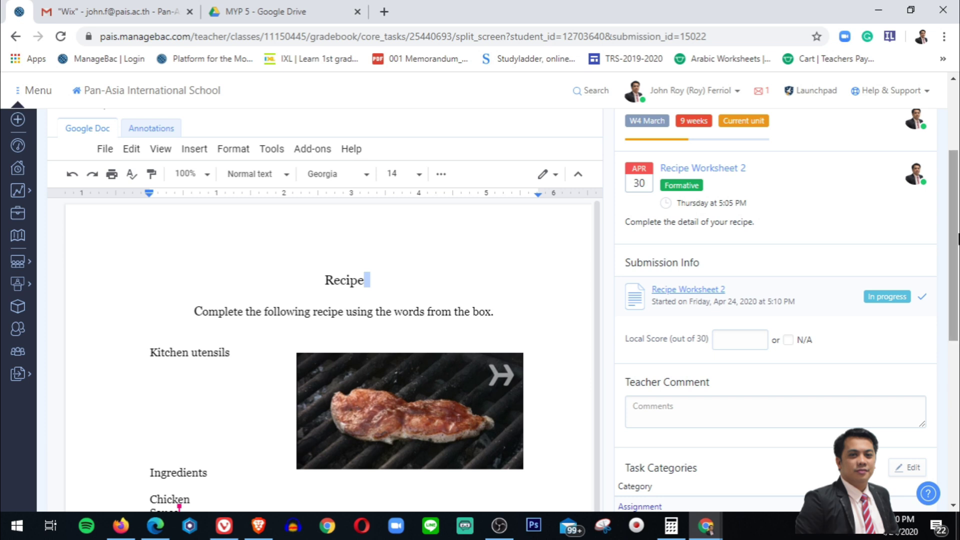
pyautogui.moveTo(958, 239); pyautogui.dragTo(958, 272)
pyautogui.click(731, 285)
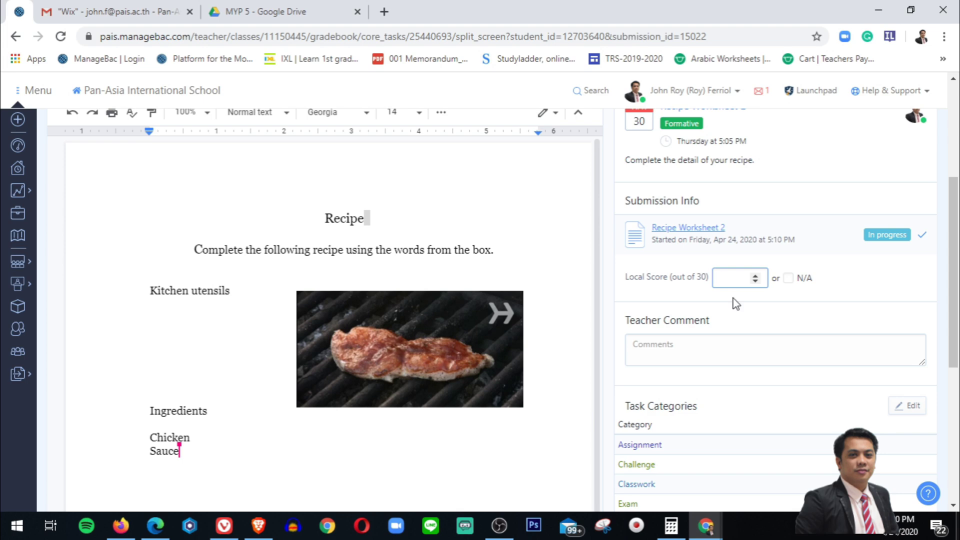
pyautogui.scroll(-3, 733, 298)
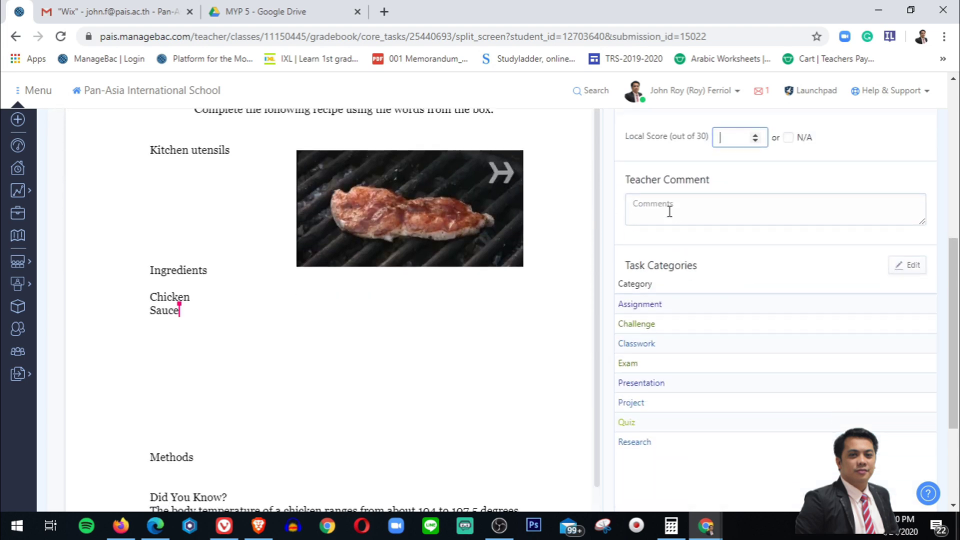
pyautogui.click(670, 212)
pyautogui.scroll(-3, 712, 380)
pyautogui.scroll(4, 712, 379)
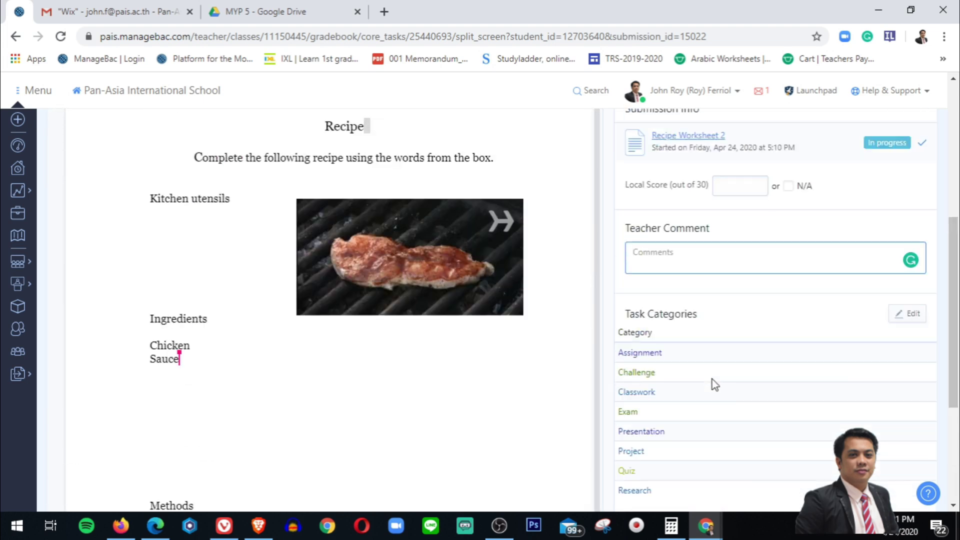
pyautogui.scroll(6, 712, 379)
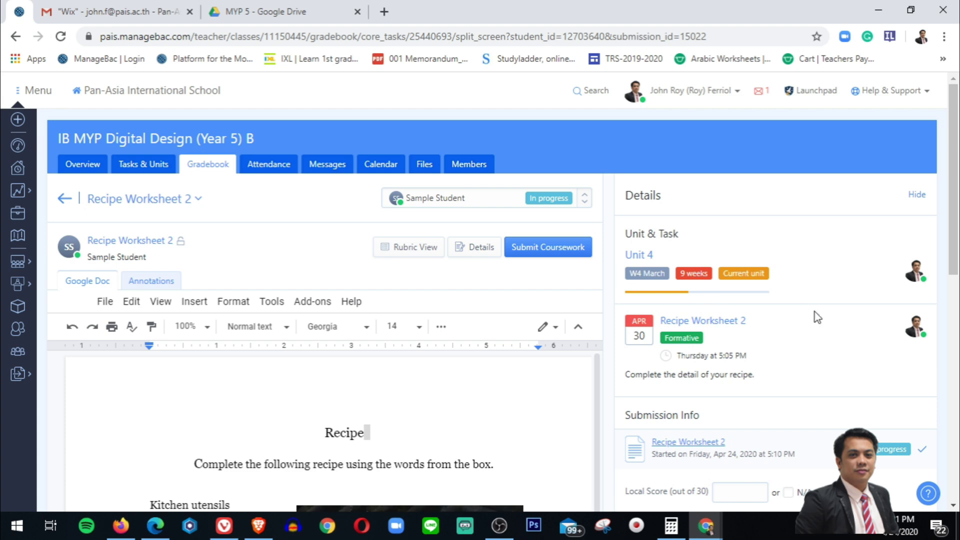
pyautogui.scroll(-4, 812, 328)
pyautogui.scroll(5, 812, 346)
pyautogui.click(916, 195)
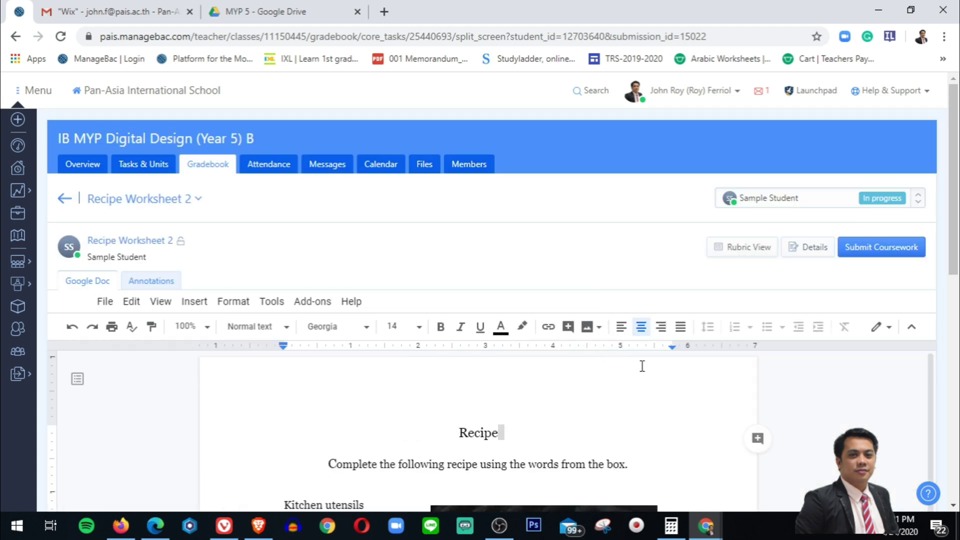
pyautogui.scroll(-10, 642, 366)
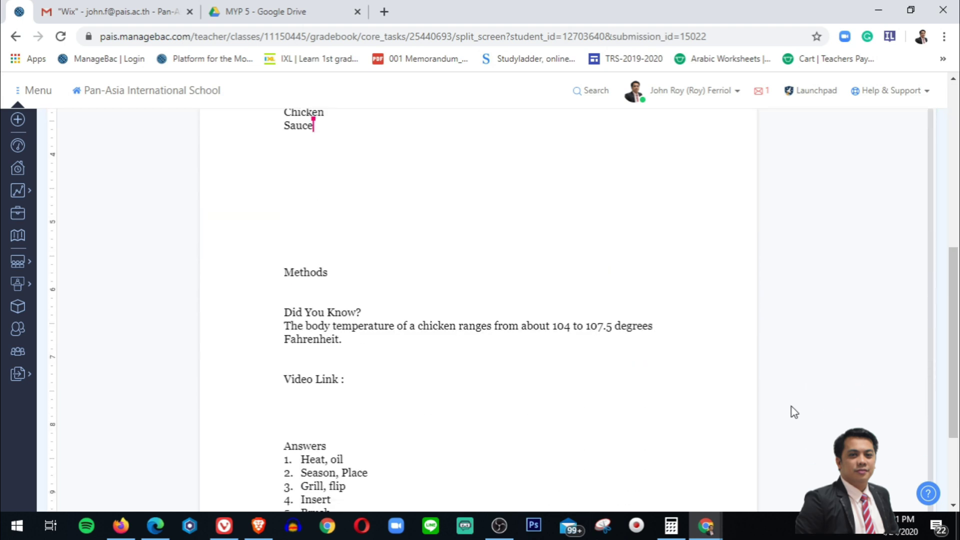
pyautogui.scroll(-2, 795, 412)
pyautogui.scroll(8, 795, 415)
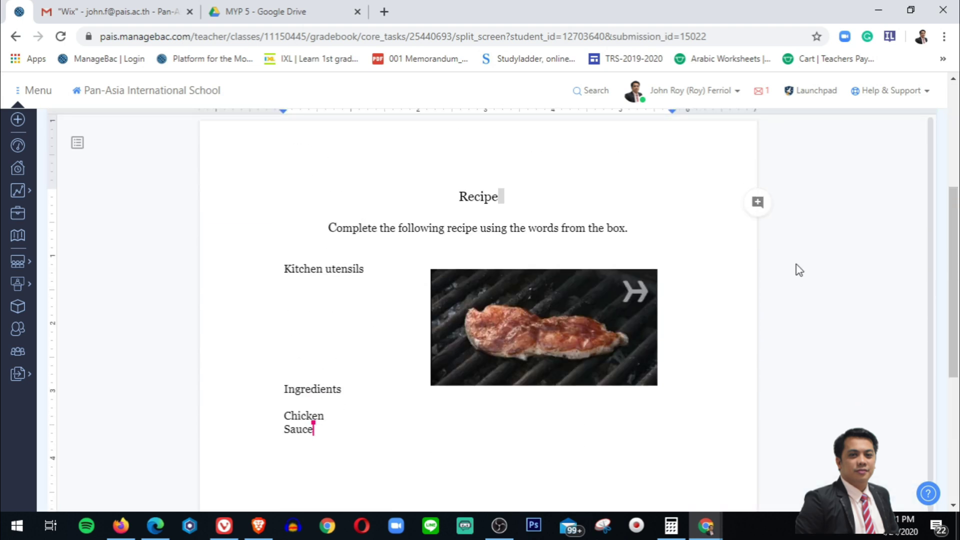
pyautogui.scroll(5, 799, 270)
pyautogui.click(820, 226)
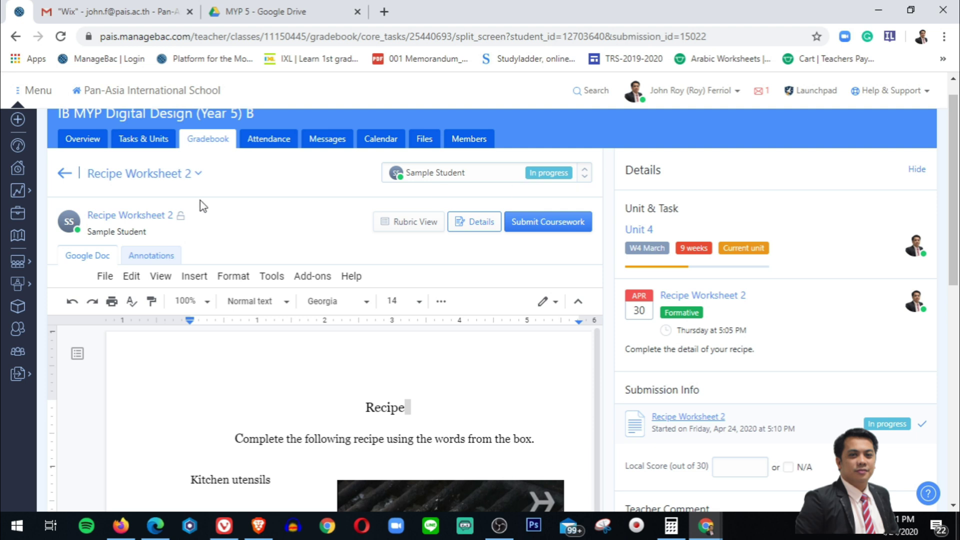
# Step: Browse the student selector's list of submissions for the Recipe Worksheet 2 task
pyautogui.click(513, 181)
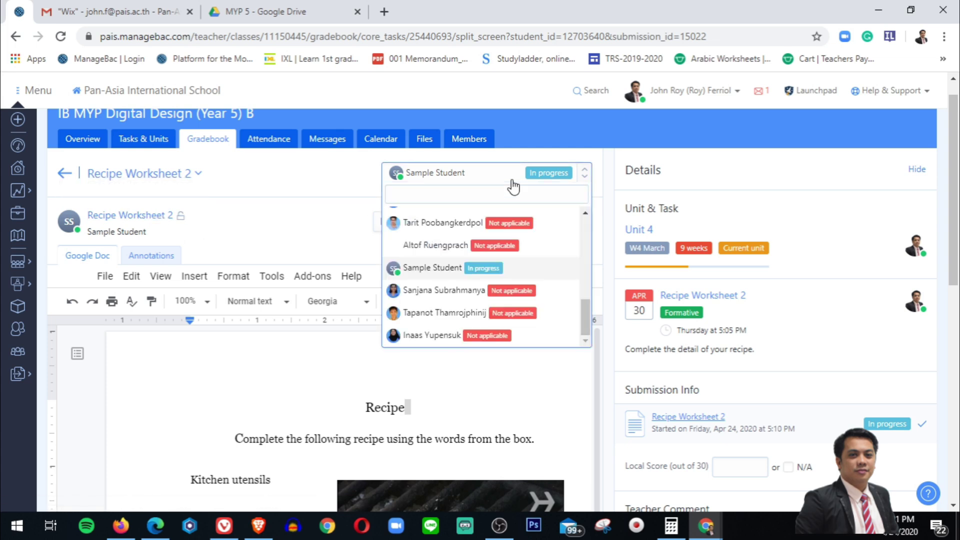
pyautogui.scroll(-3, 462, 332)
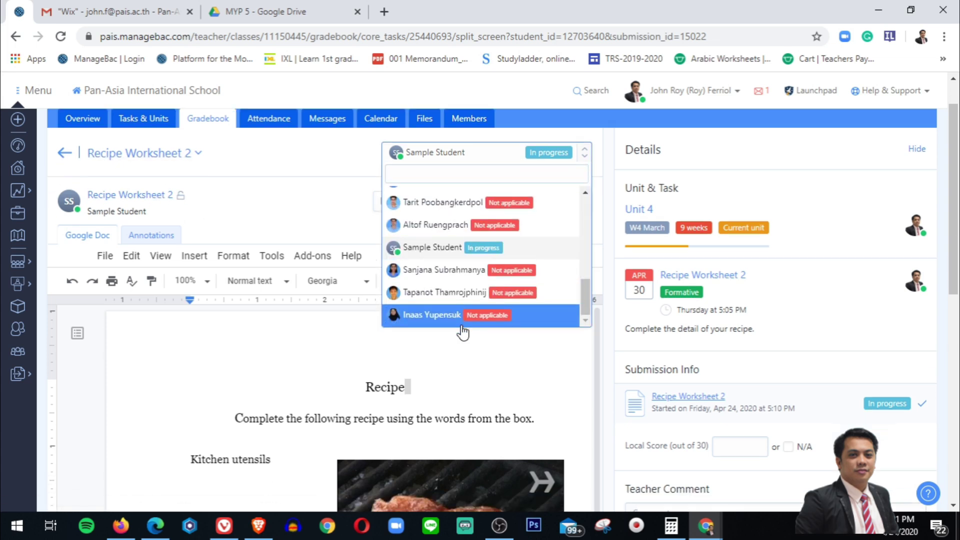
pyautogui.scroll(3, 510, 235)
pyautogui.moveTo(586, 304); pyautogui.dragTo(590, 212)
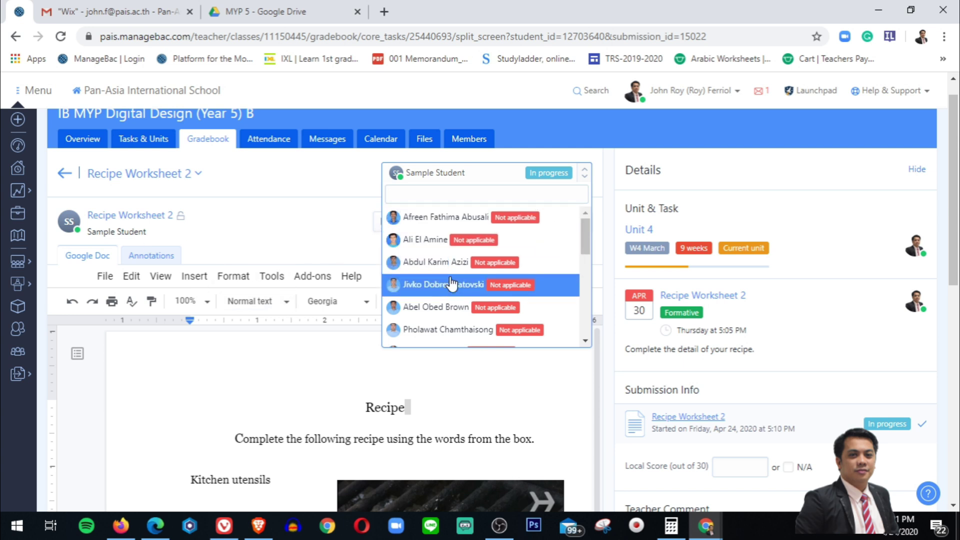
pyautogui.scroll(-5, 447, 280)
pyautogui.scroll(5, 450, 281)
pyautogui.scroll(2, 452, 284)
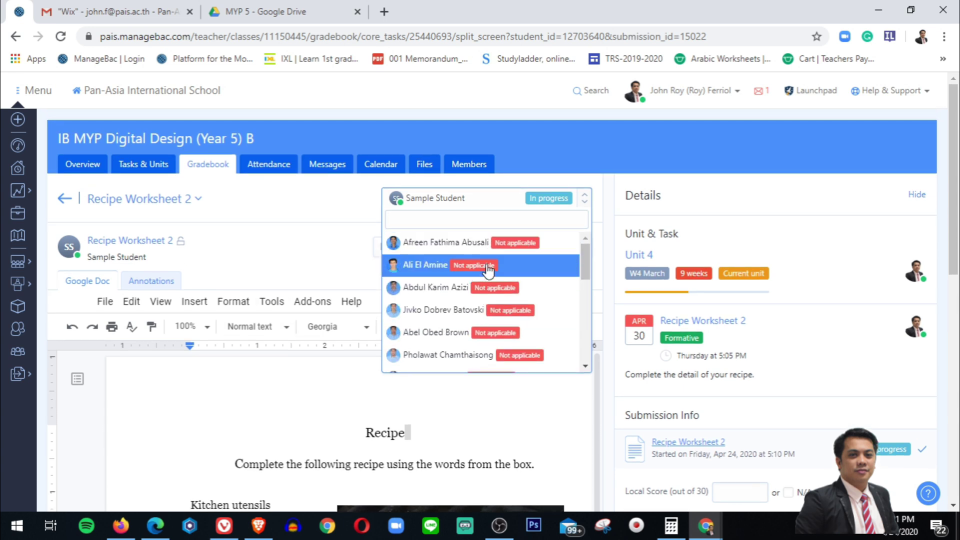